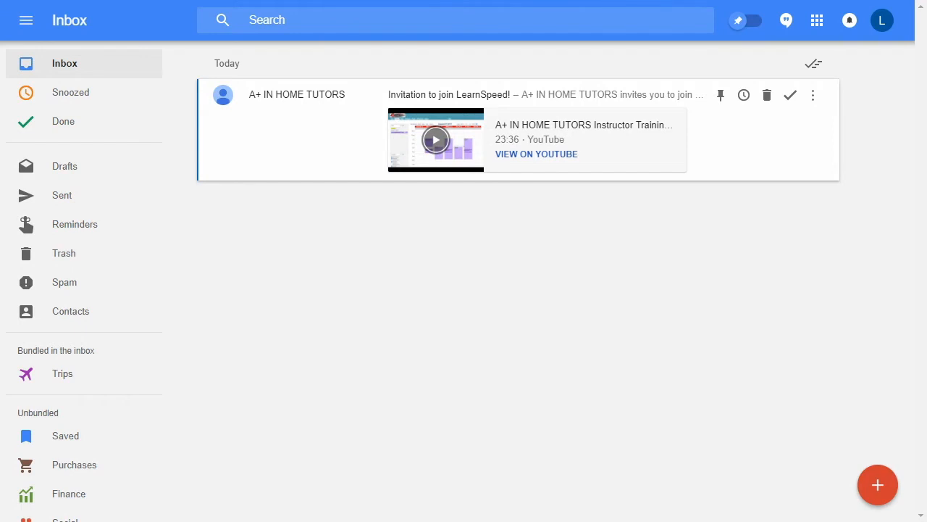
Open the LearnSpeed invitation email, follow its account setup link, and accept the End User License Agreement
{"action": "left_click", "coordinate": [629, 102]}
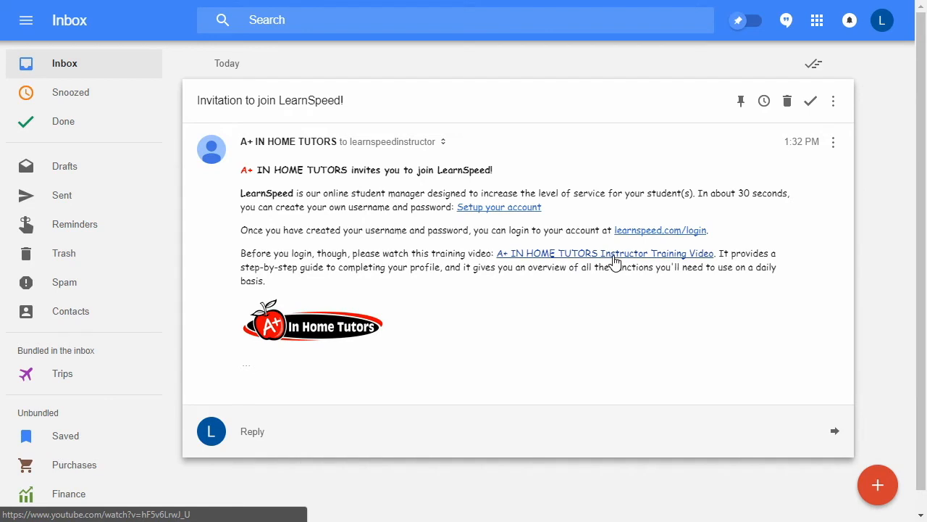
{"action": "left_click", "coordinate": [484, 214]}
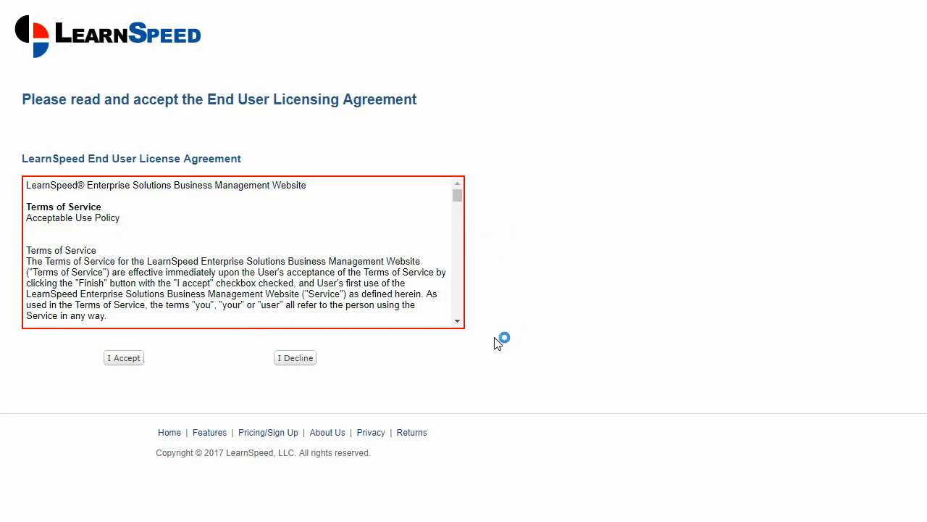
{"action": "left_click", "coordinate": [134, 361]}
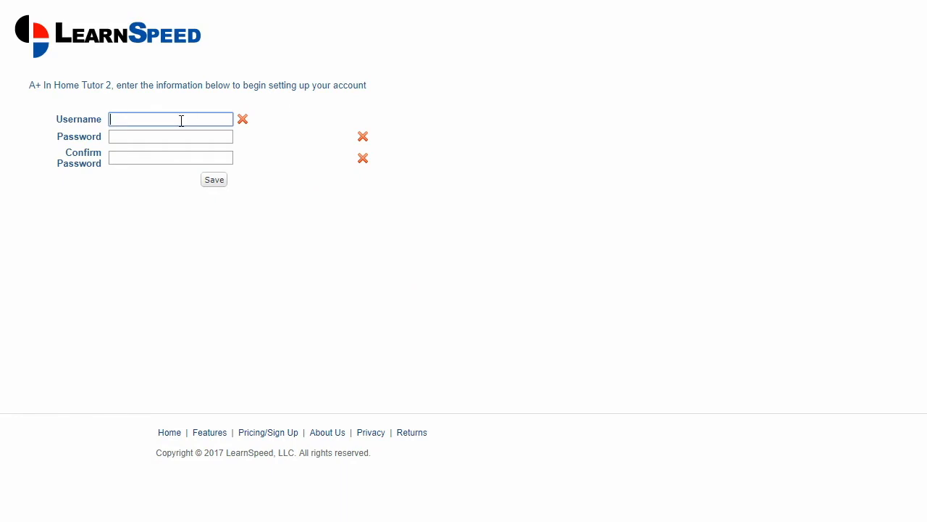
Create the account with the username APLUSTUTOR and a confirmed account password, and proceed to the login page
{"action": "type", "text": "APLUSTUTOR"}
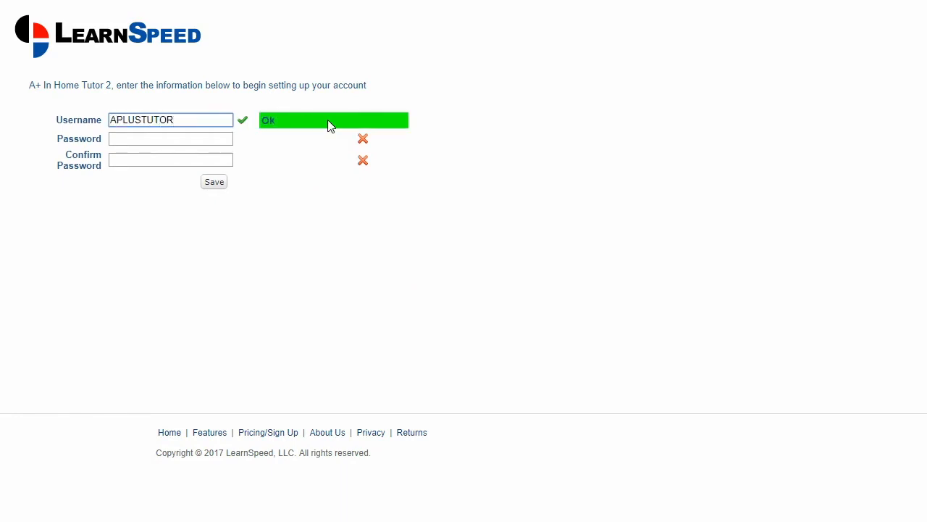
{"action": "left_click", "coordinate": [151, 136]}
{"action": "type", "text": "••••••••"}
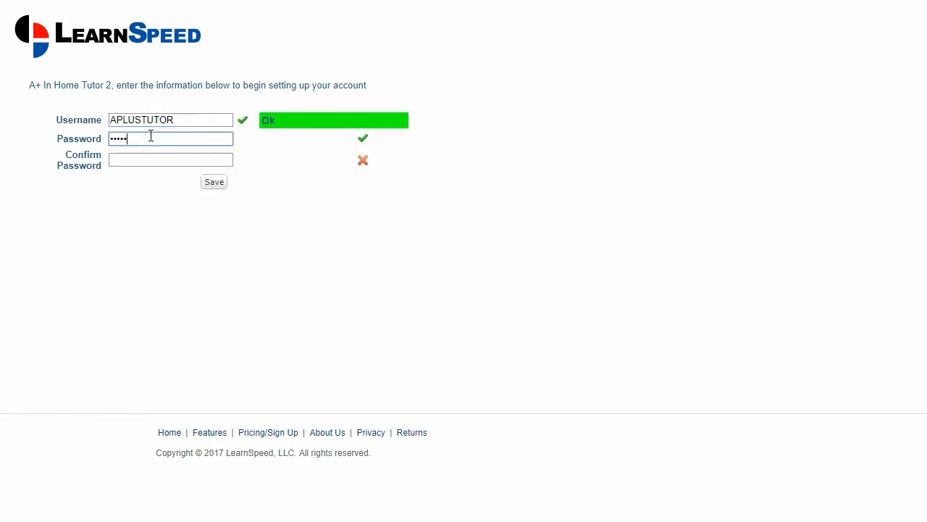
{"action": "key", "text": "Tab"}
{"action": "type", "text": "••••••••"}
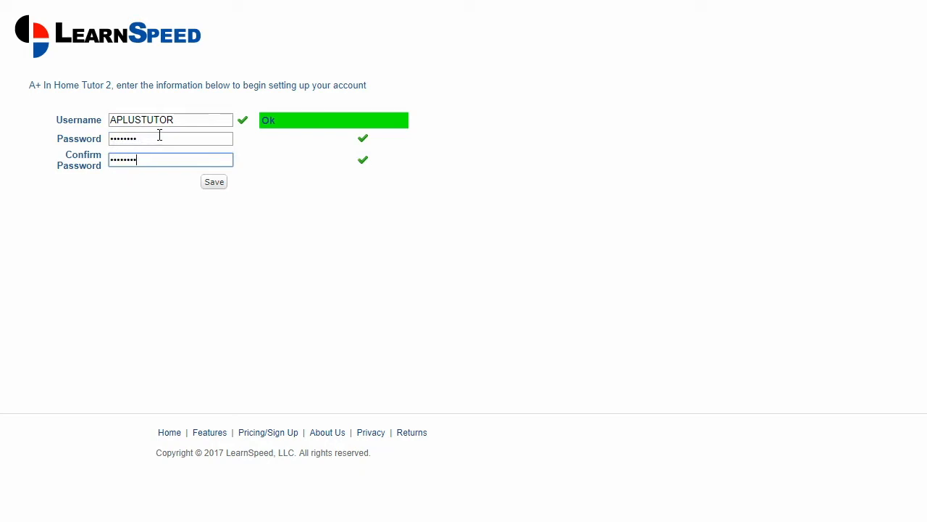
{"action": "left_click", "coordinate": [213, 183]}
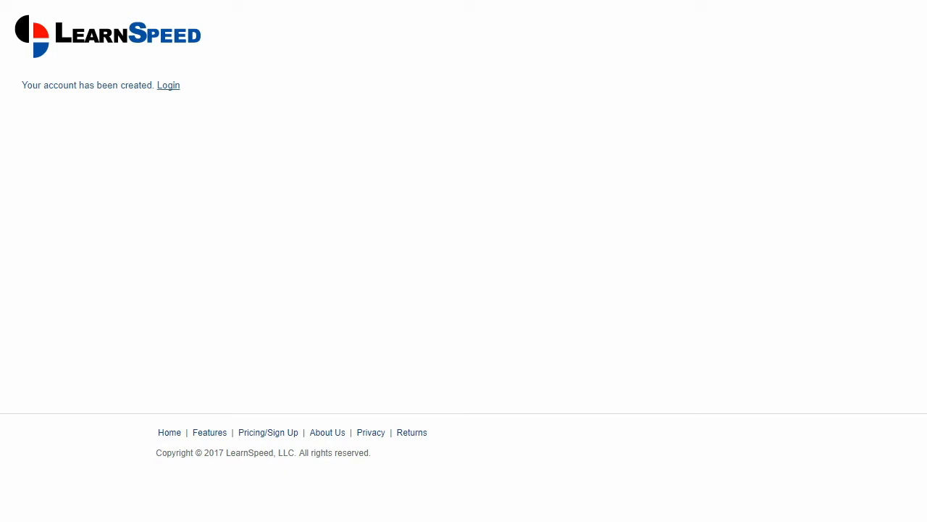
{"action": "left_click", "coordinate": [171, 86]}
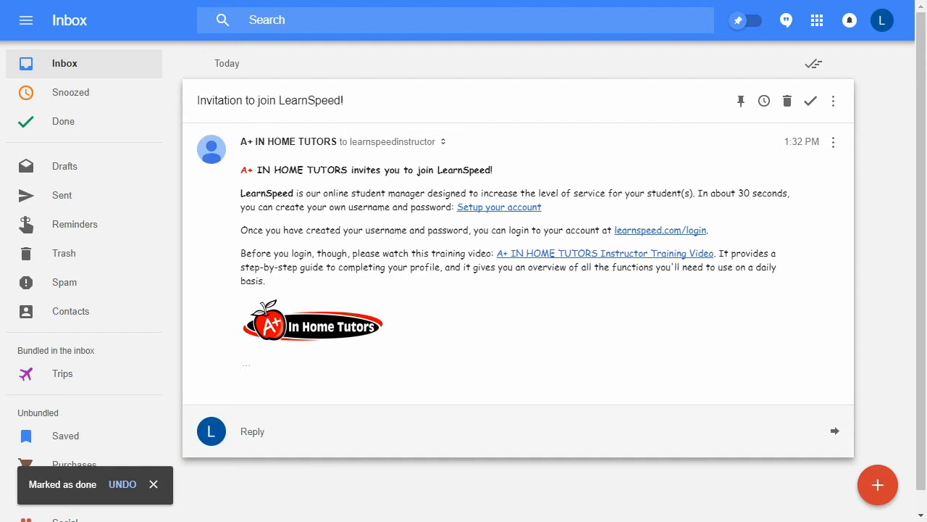
{"action": "left_click", "coordinate": [154, 483]}
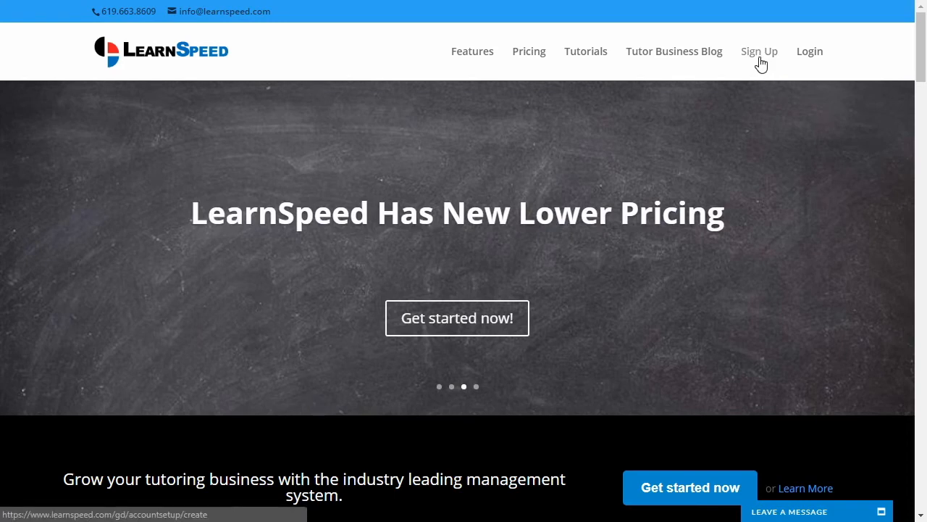
{"action": "left_click", "coordinate": [757, 63]}
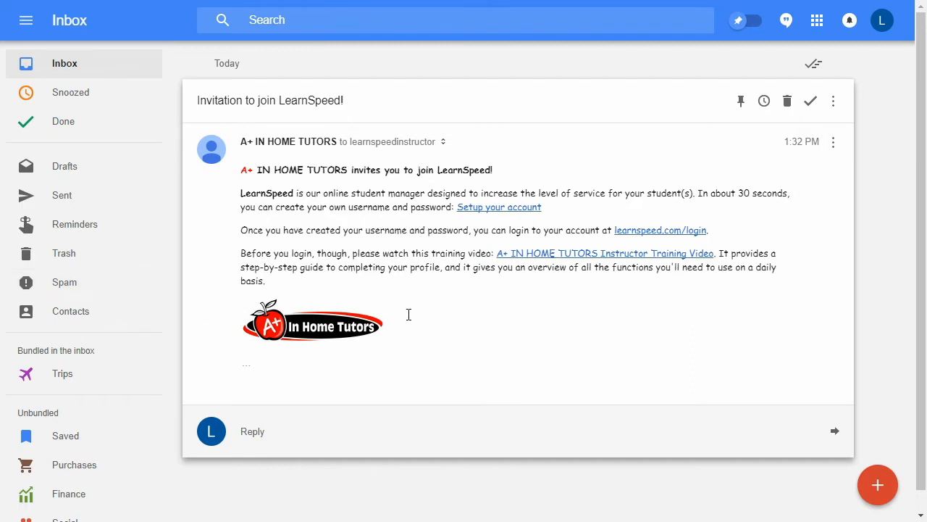
{"action": "left_click", "coordinate": [507, 210]}
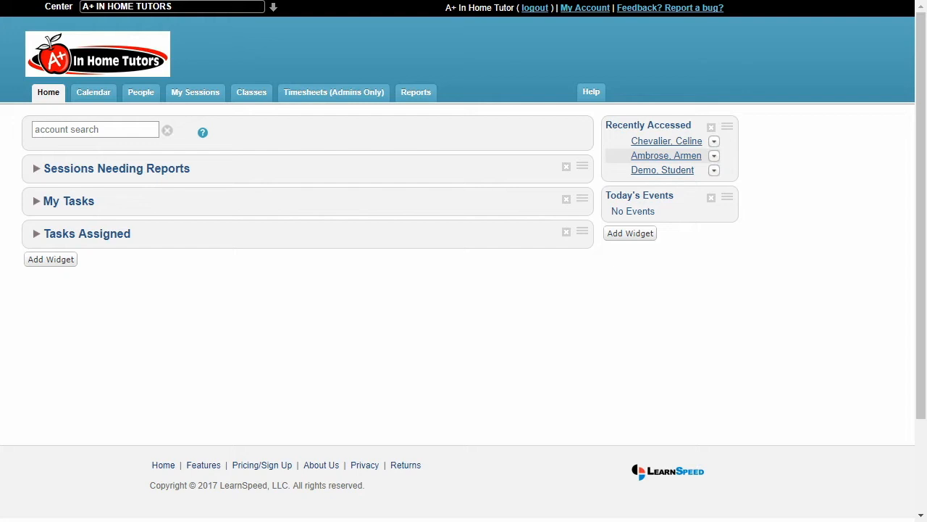
Open the personal details in My Account for editing and save them
{"action": "left_click", "coordinate": [582, 9]}
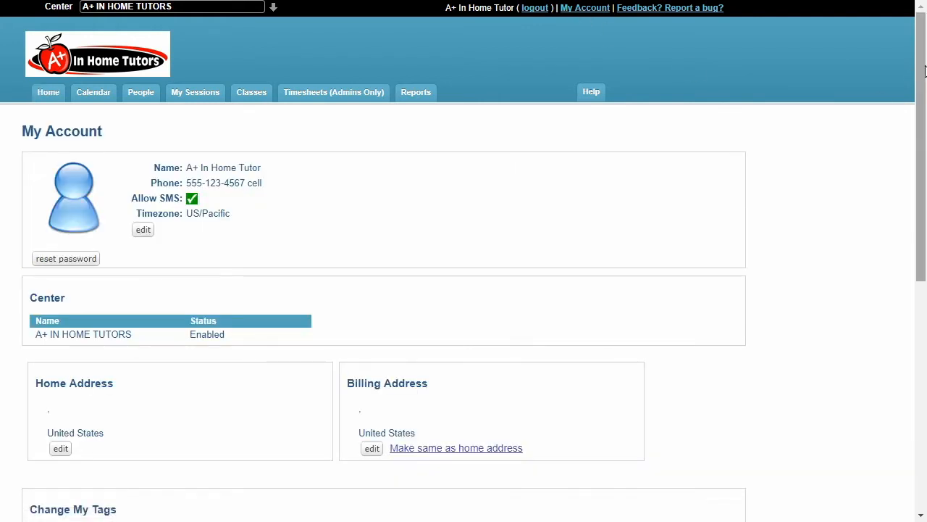
{"action": "left_click_drag", "start_coordinate": [925, 71], "coordinate": [918, 118]}
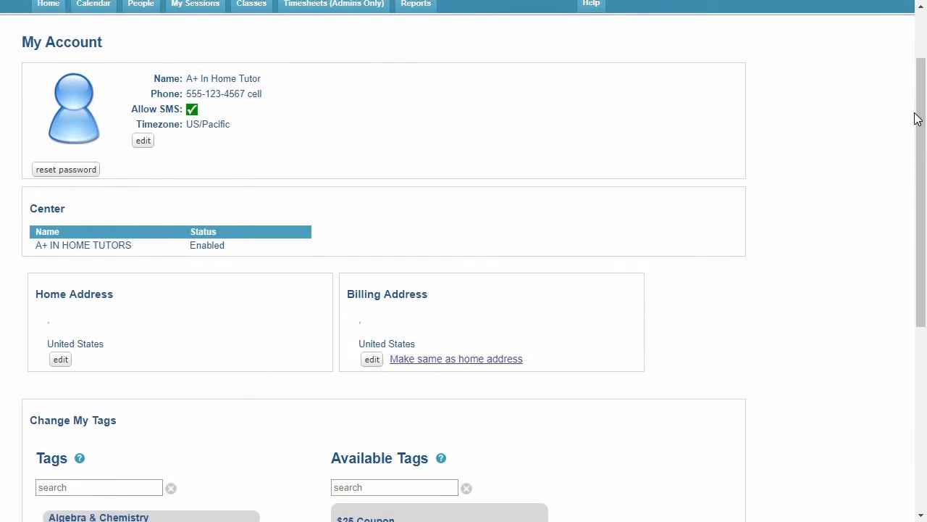
{"action": "left_click", "coordinate": [147, 145]}
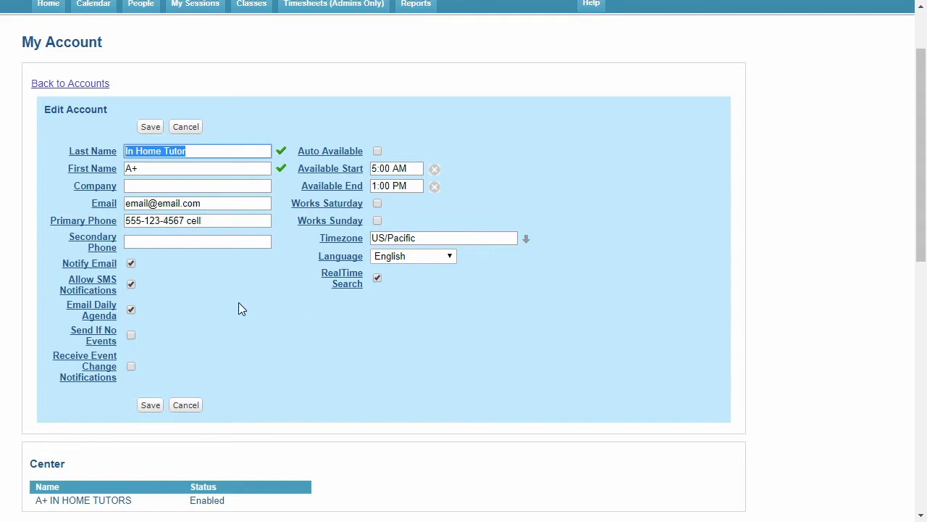
{"action": "left_click", "coordinate": [152, 129]}
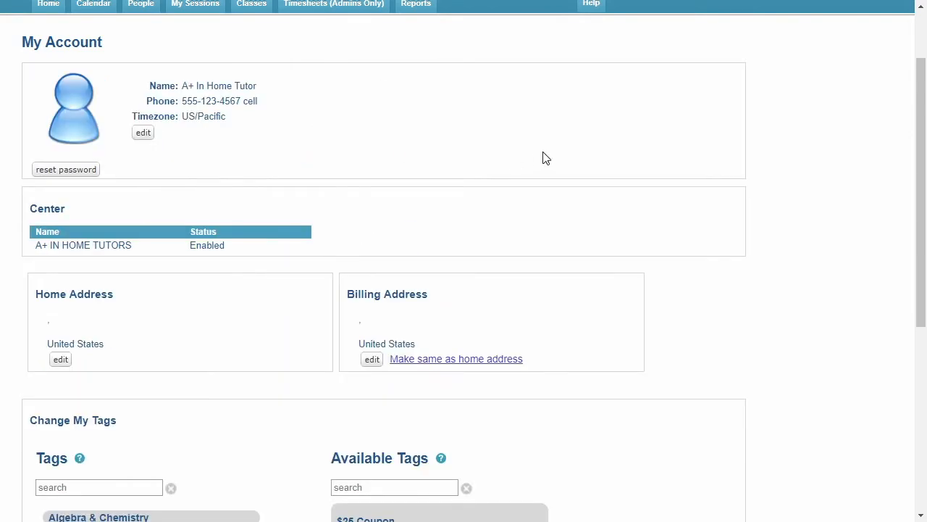
Open the home address for editing and enter the street address
{"action": "scroll", "coordinate": [545, 158], "scroll_direction": "down", "scroll_amount": 1}
{"action": "scroll", "coordinate": [170, 182], "scroll_direction": "down", "scroll_amount": 2}
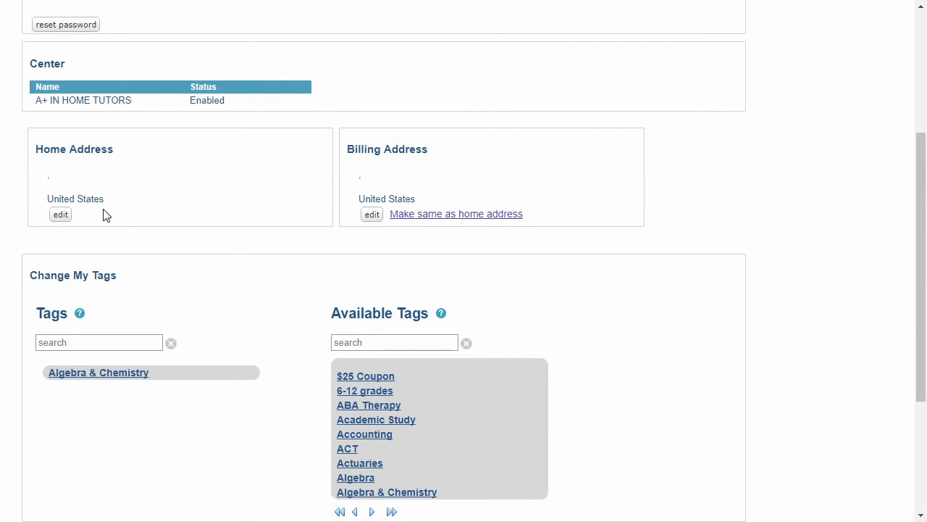
{"action": "left_click", "coordinate": [61, 216]}
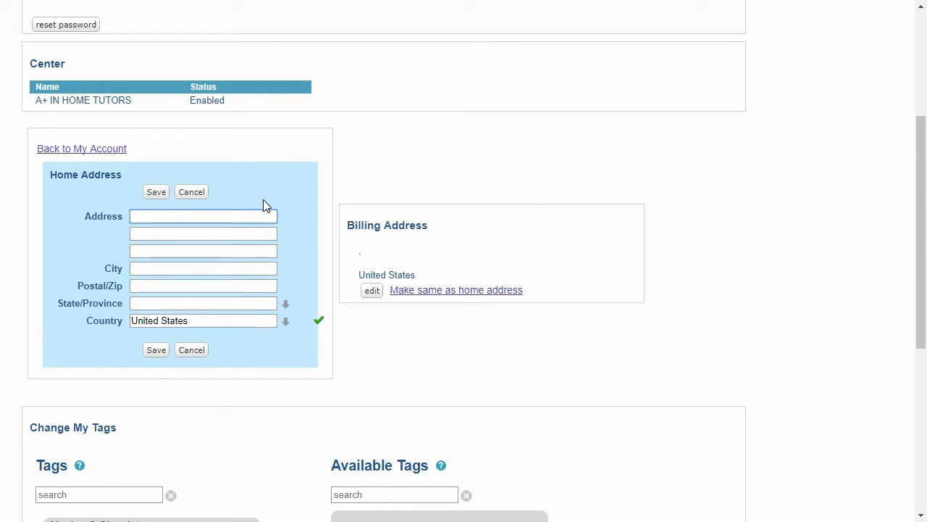
{"action": "left_click", "coordinate": [205, 286]}
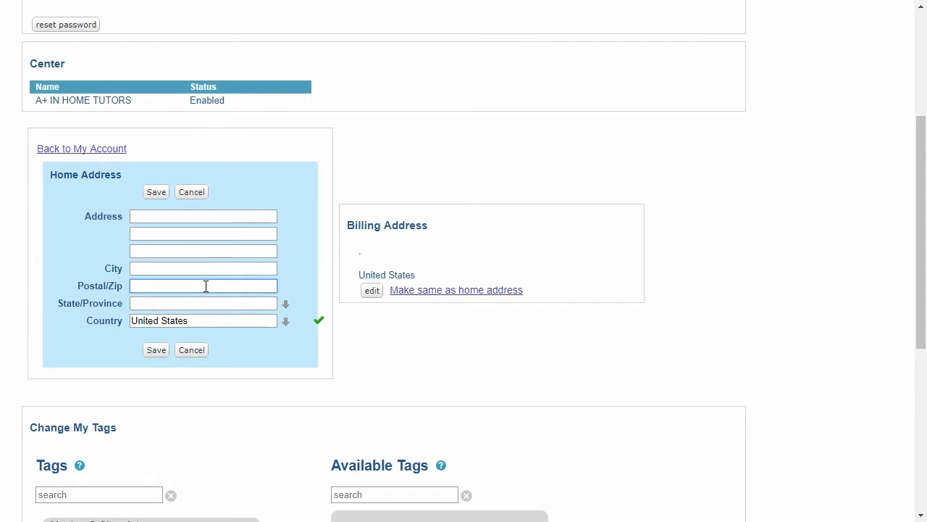
{"action": "left_click", "coordinate": [196, 215]}
{"action": "type", "text": "123 Main St."}
{"action": "key", "text": "Tab"}
{"action": "key", "text": "Tab"}
{"action": "key", "text": "Tab"}
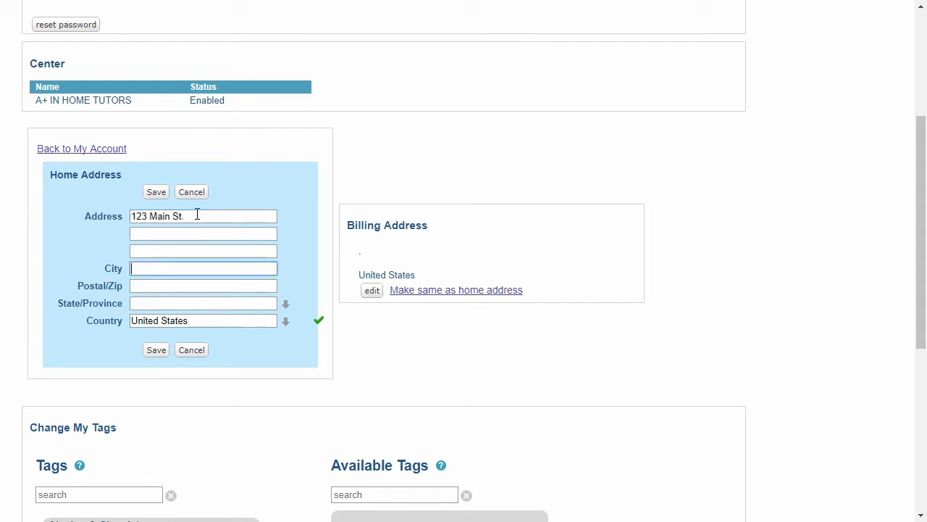
Complete the home address with the city, postal code and state, and save it
{"action": "type", "text": "Sacramento"}
{"action": "key", "text": "Tab"}
{"action": "type", "text": "95818"}
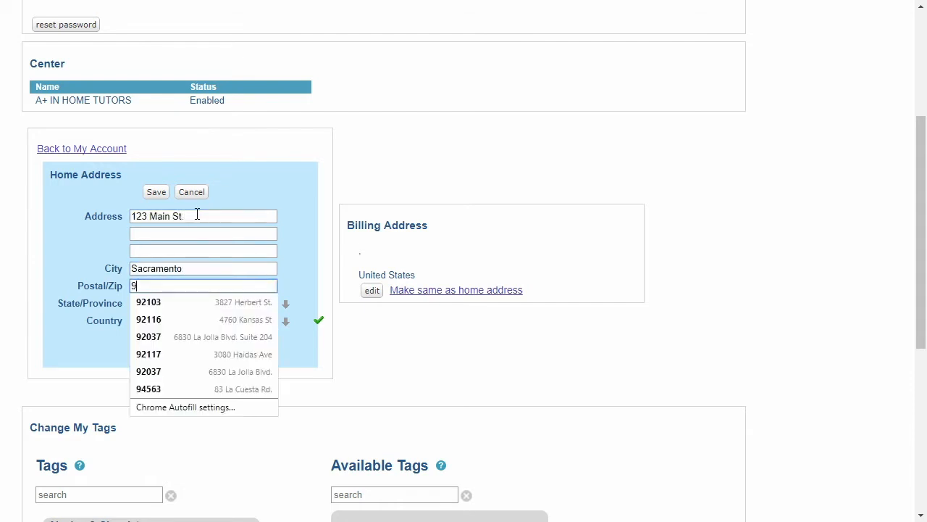
{"action": "key", "text": "Tab"}
{"action": "type", "text": "ca"}
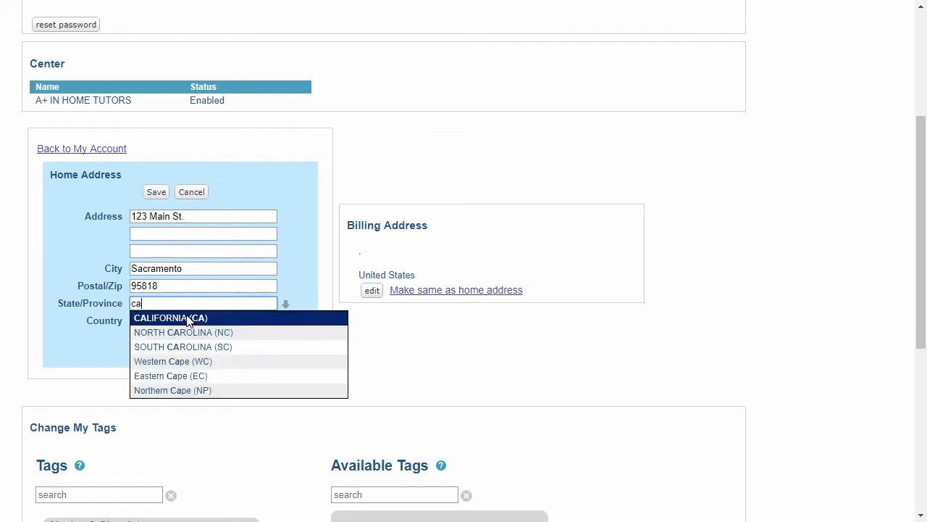
{"action": "key", "text": "Return"}
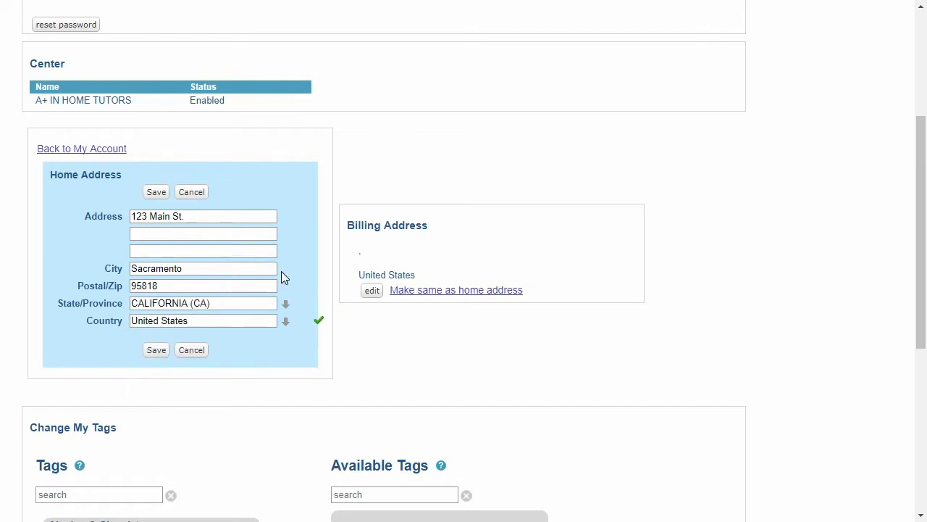
{"action": "left_click", "coordinate": [155, 193]}
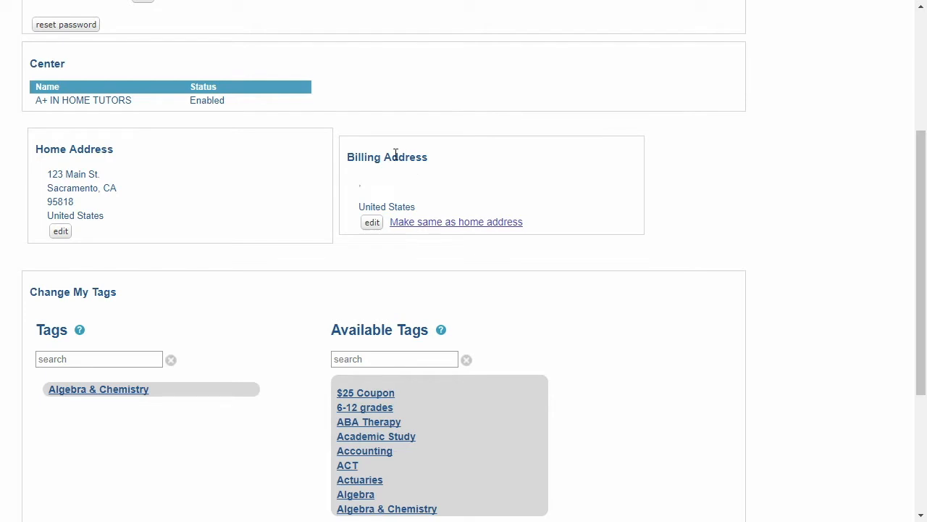
Open the billing address for editing and cancel the edit
{"action": "left_click", "coordinate": [372, 223]}
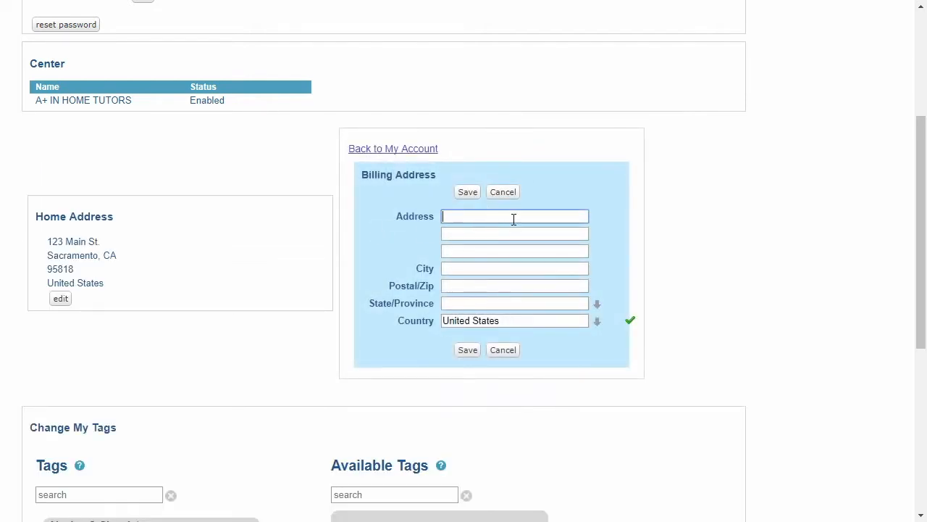
{"action": "left_click", "coordinate": [509, 197]}
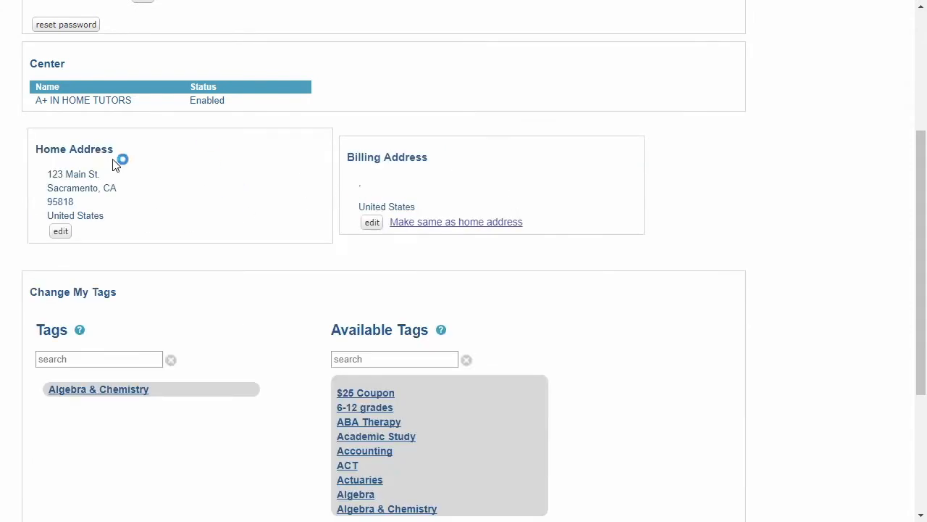
Find Biology among the available tags and add it to the account's tags
{"action": "scroll", "coordinate": [905, 231], "scroll_direction": "down", "scroll_amount": 2}
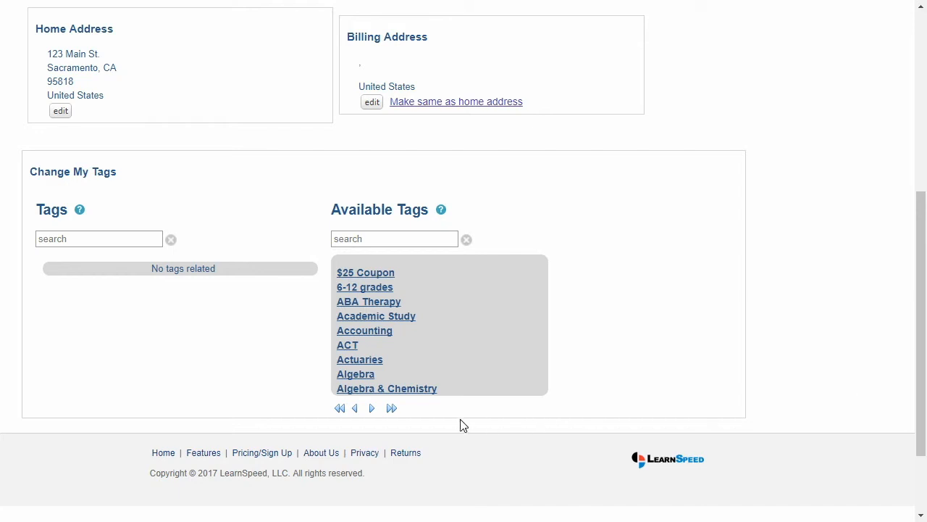
{"action": "left_click", "coordinate": [371, 408]}
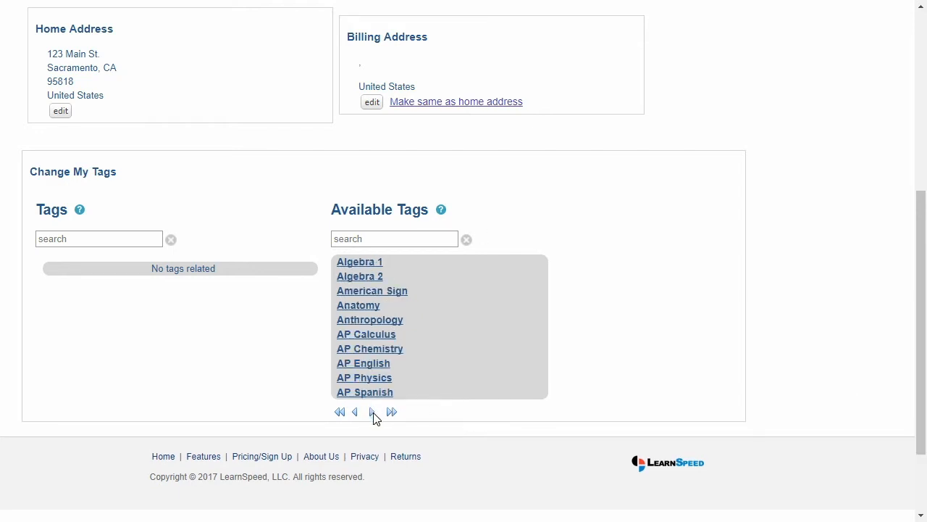
{"action": "left_click", "coordinate": [373, 412]}
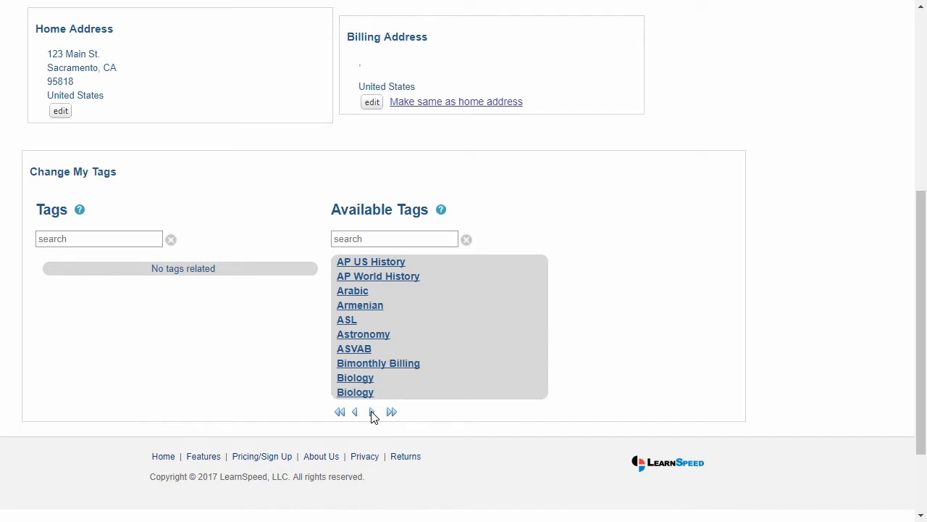
{"action": "left_click", "coordinate": [349, 379]}
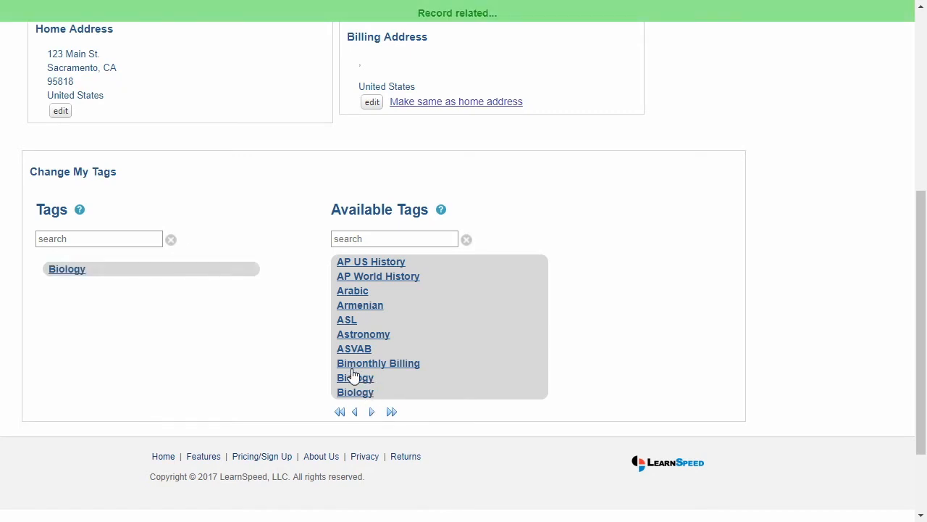
Add the Chemistry tag from the available tags to the account's tags
{"action": "left_click", "coordinate": [372, 412]}
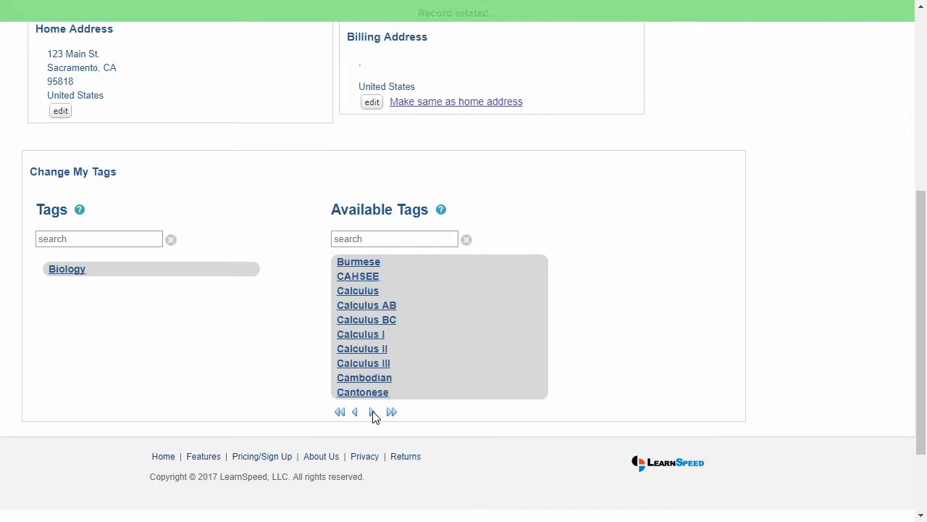
{"action": "left_click", "coordinate": [372, 413]}
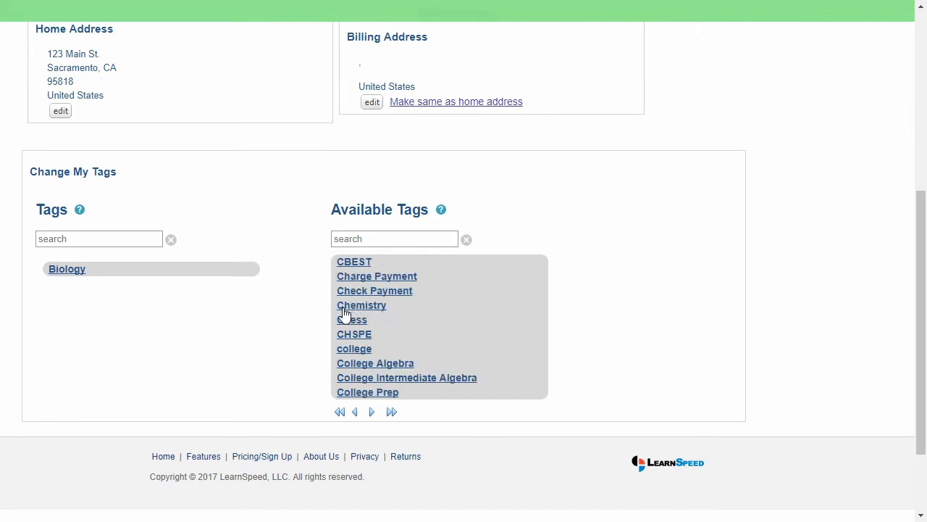
{"action": "left_click", "coordinate": [372, 312]}
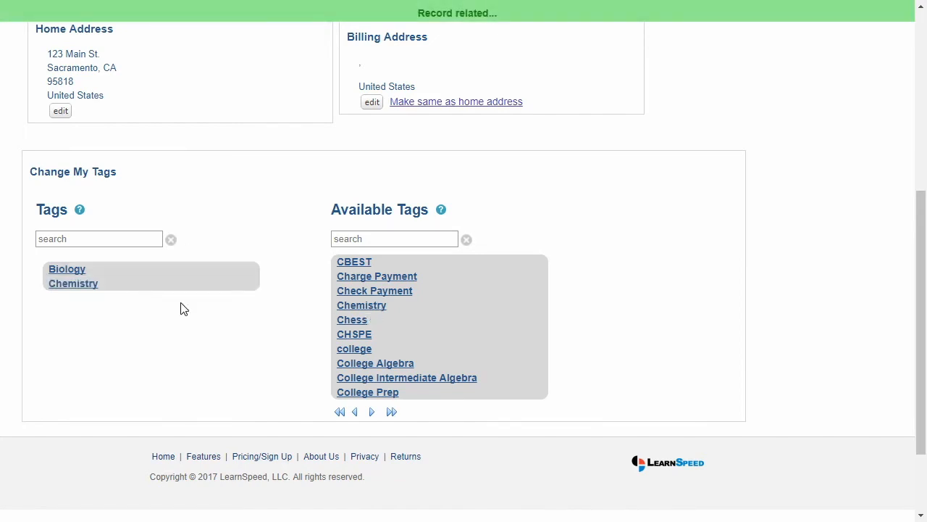
Page through the available tags up to the entries starting with I, and return to the start of the account page
{"action": "left_click", "coordinate": [373, 412]}
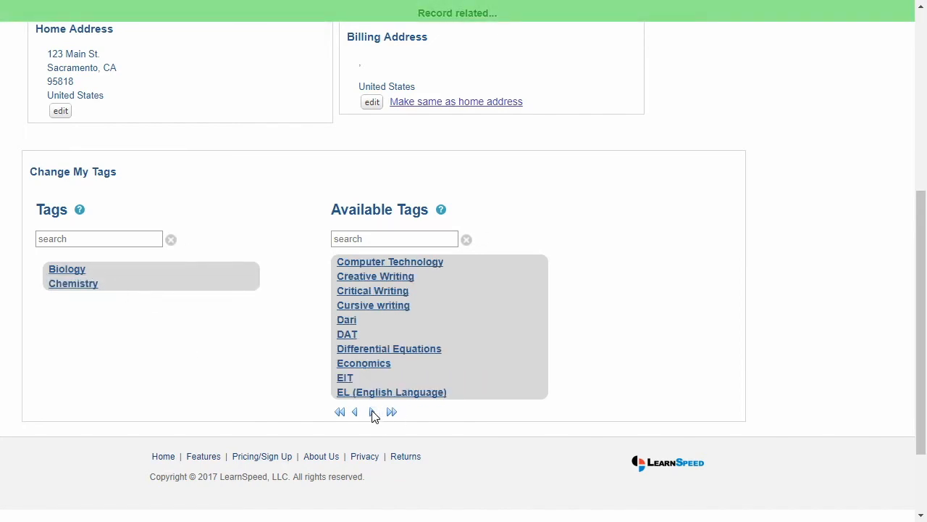
{"action": "left_click", "coordinate": [373, 412]}
{"action": "left_click", "coordinate": [373, 411]}
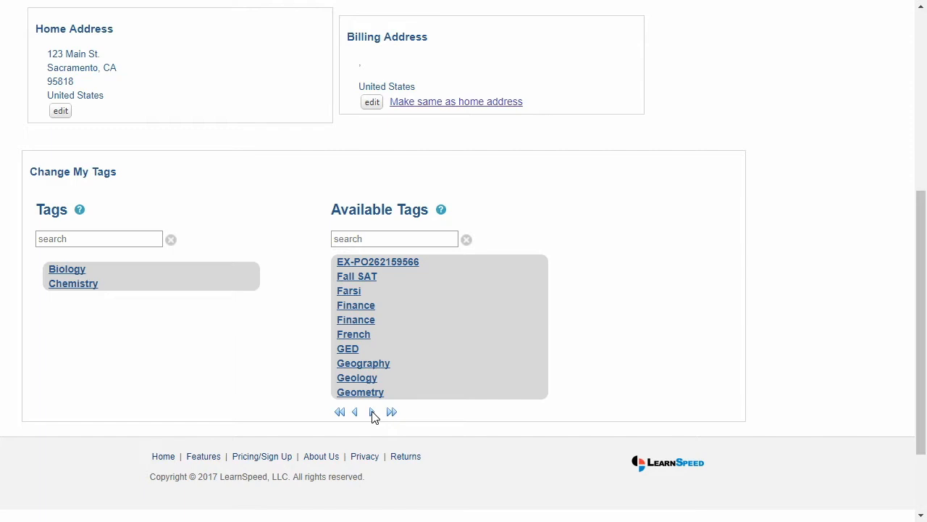
{"action": "left_click", "coordinate": [373, 412]}
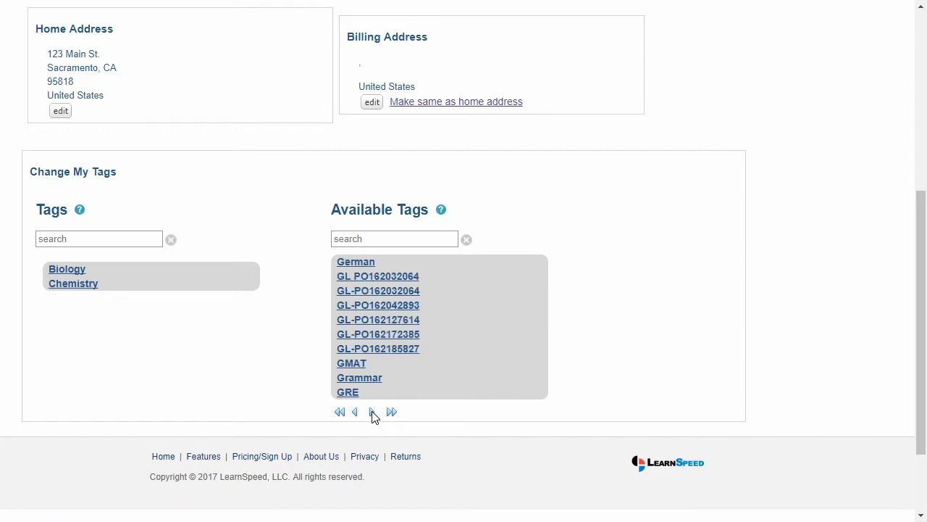
{"action": "left_click", "coordinate": [374, 412]}
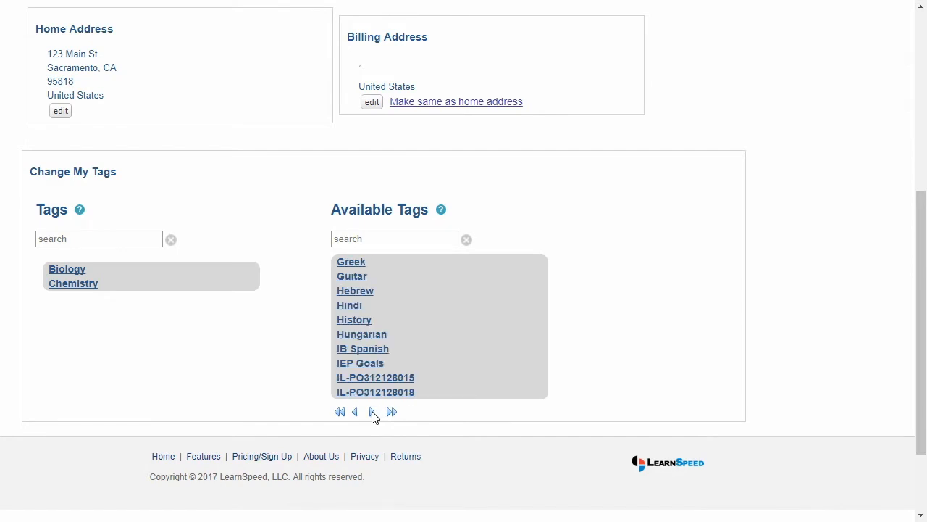
{"action": "left_click_drag", "start_coordinate": [922, 376], "coordinate": [921, 192]}
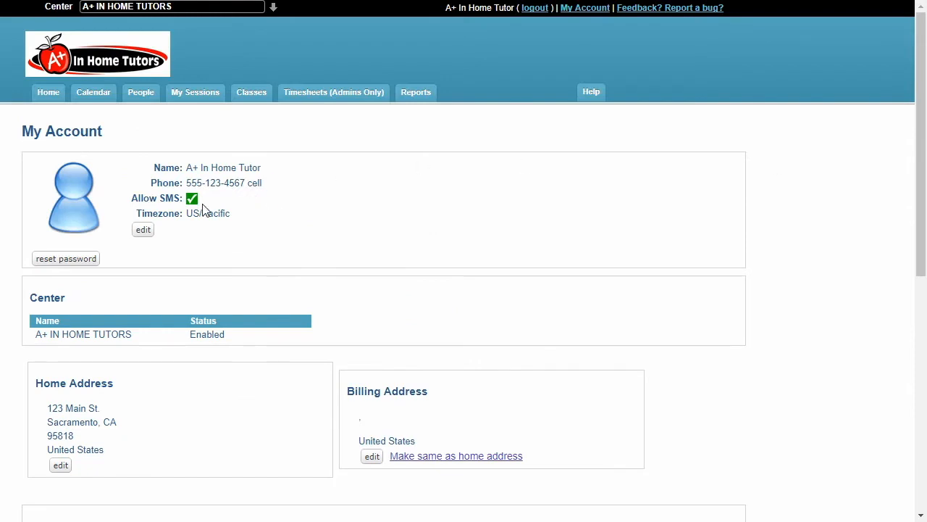
{"action": "left_click_drag", "start_coordinate": [925, 116], "coordinate": [915, 95]}
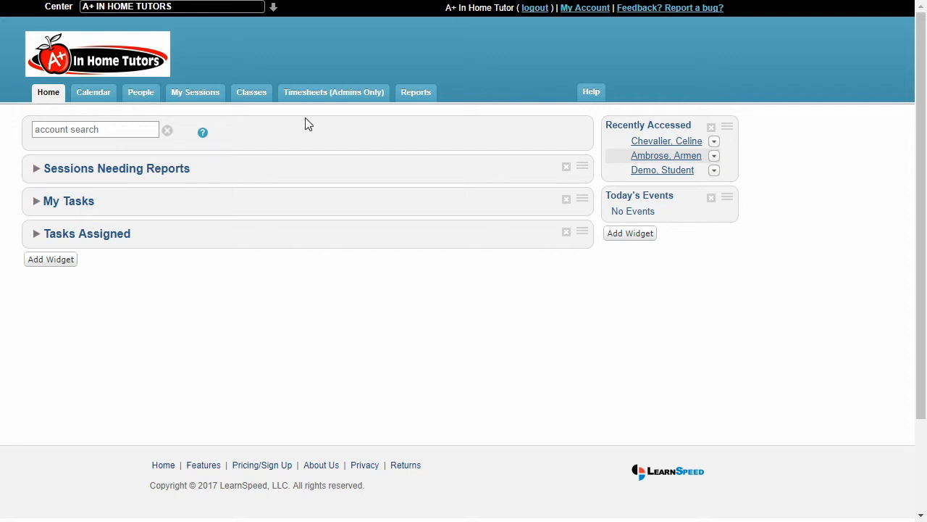
Open the calendar, browse ahead to the week of November 20, 2017, and return to the current week
{"action": "left_click", "coordinate": [102, 97]}
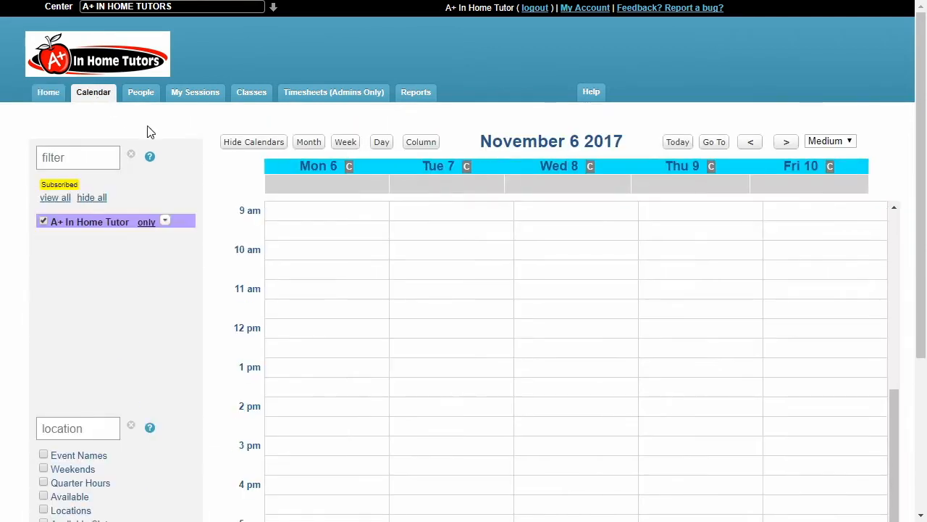
{"action": "left_click_drag", "start_coordinate": [923, 113], "coordinate": [922, 185]}
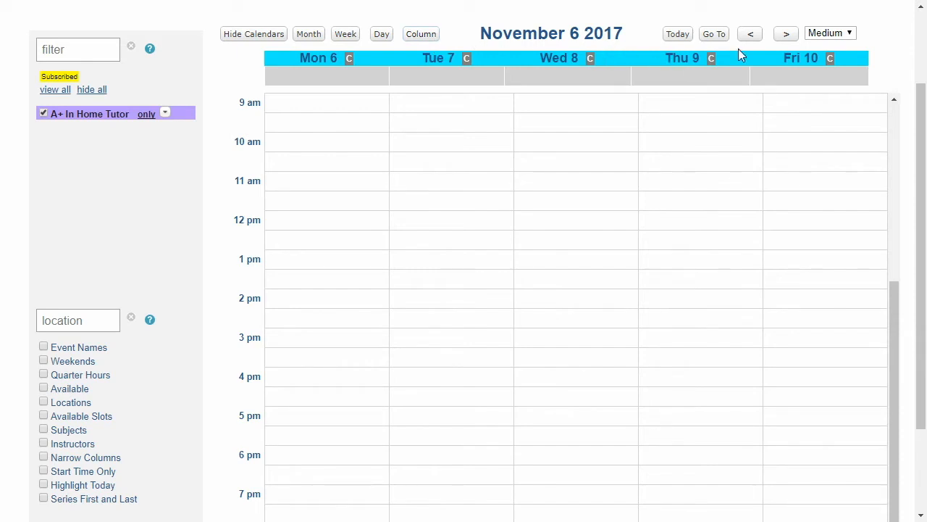
{"action": "left_click", "coordinate": [786, 38]}
{"action": "left_click", "coordinate": [782, 38]}
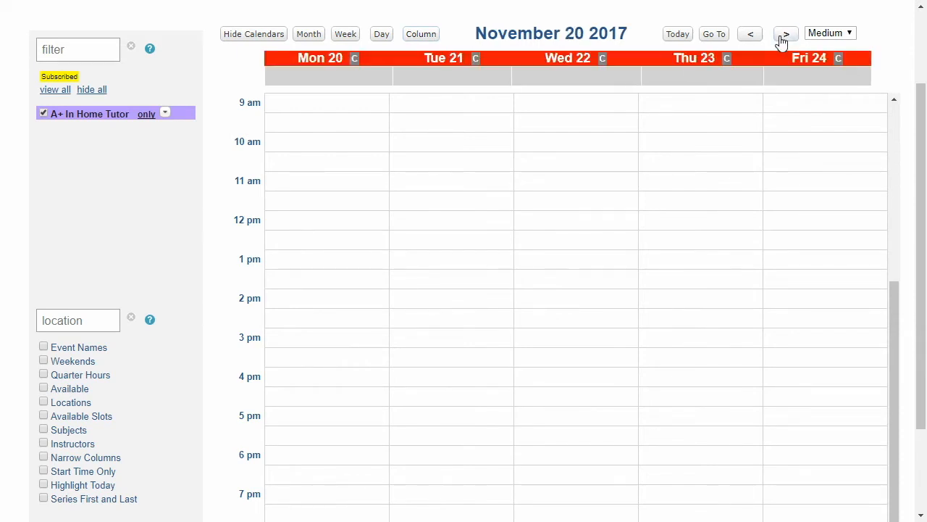
{"action": "left_click", "coordinate": [716, 35]}
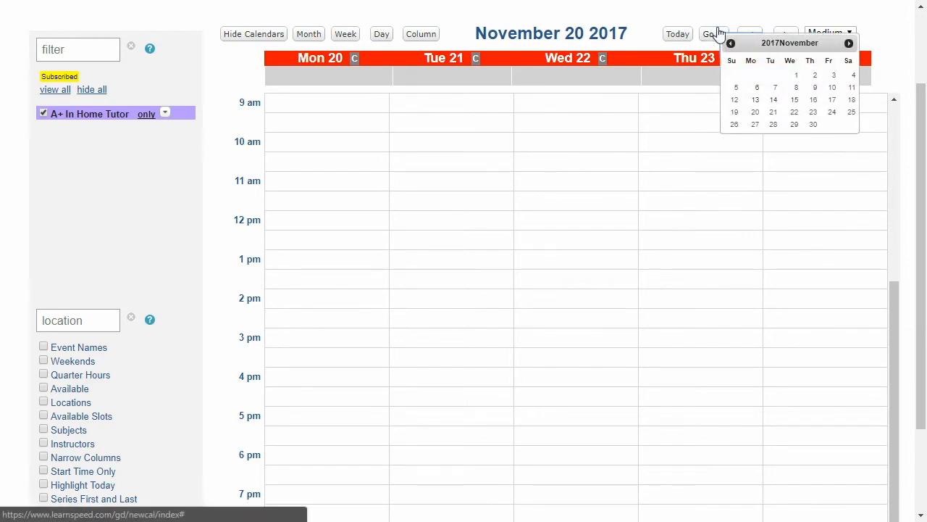
{"action": "left_click", "coordinate": [688, 34]}
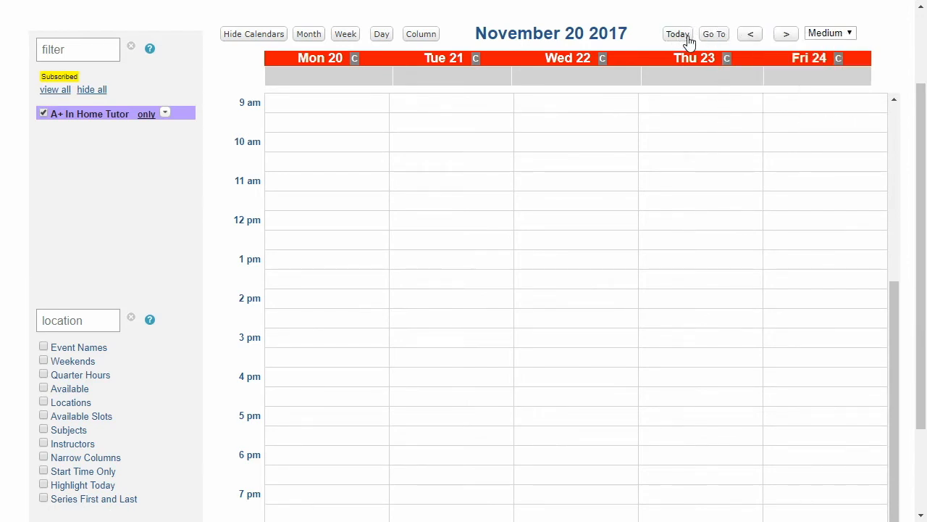
{"action": "left_click", "coordinate": [678, 34]}
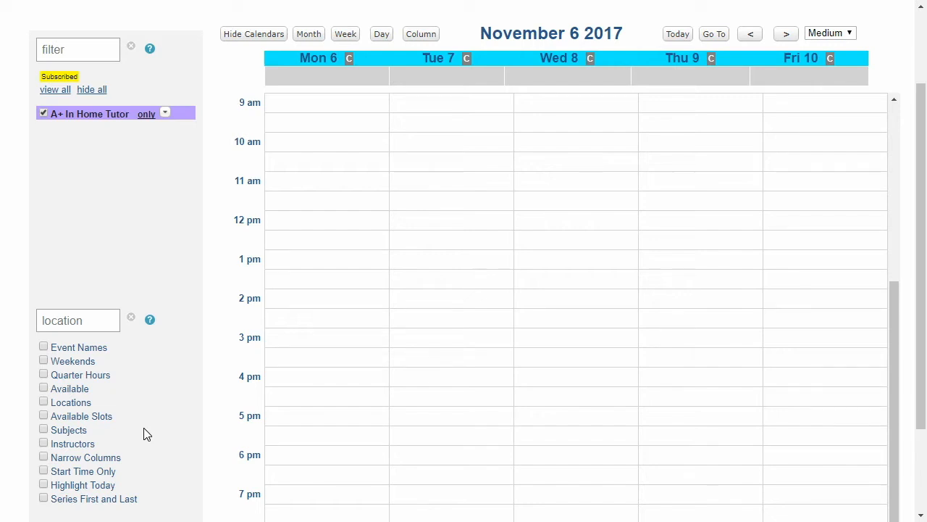
Turn on the calendar display options Event Names, Weekends, Available, Locations, Subjects and Highlight Today
{"action": "left_click", "coordinate": [88, 350]}
{"action": "left_click", "coordinate": [90, 364]}
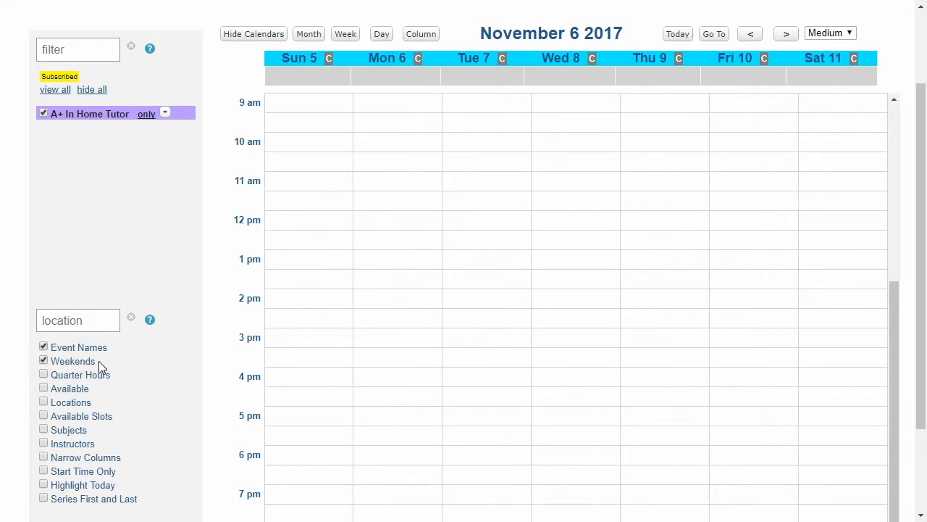
{"action": "left_click", "coordinate": [82, 405]}
{"action": "left_click", "coordinate": [70, 437]}
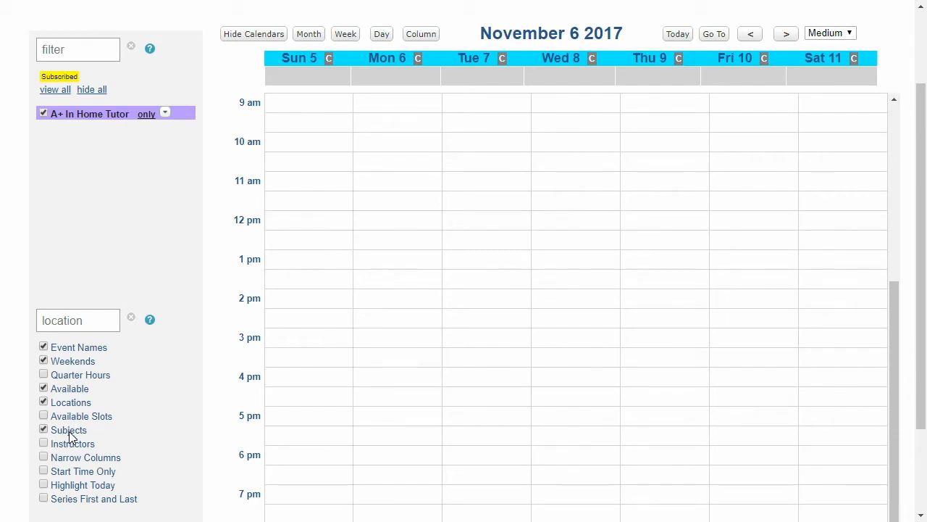
{"action": "left_click", "coordinate": [65, 488]}
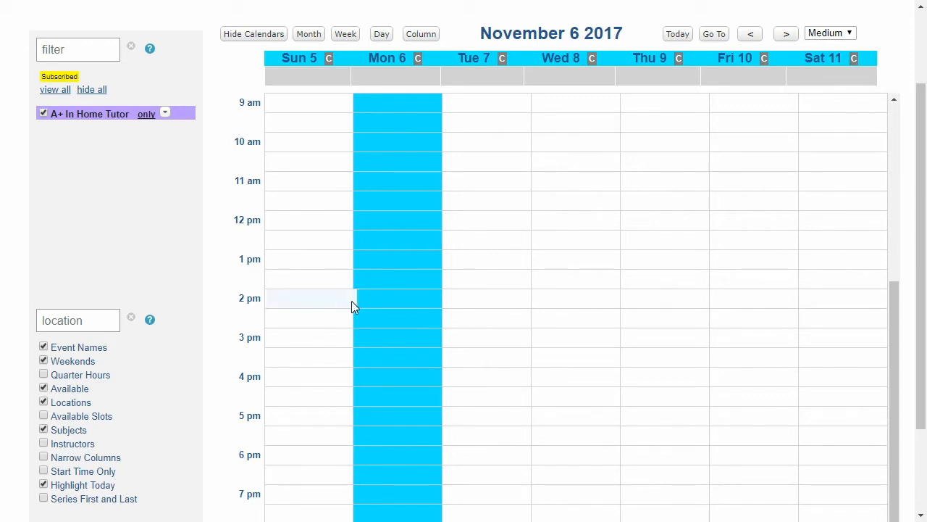
Create an event on Monday, November 6 at 2:00 PM, mark it as Available, and set its duration to 6 hours, ending at 8:00 pm
{"action": "left_click", "coordinate": [404, 304]}
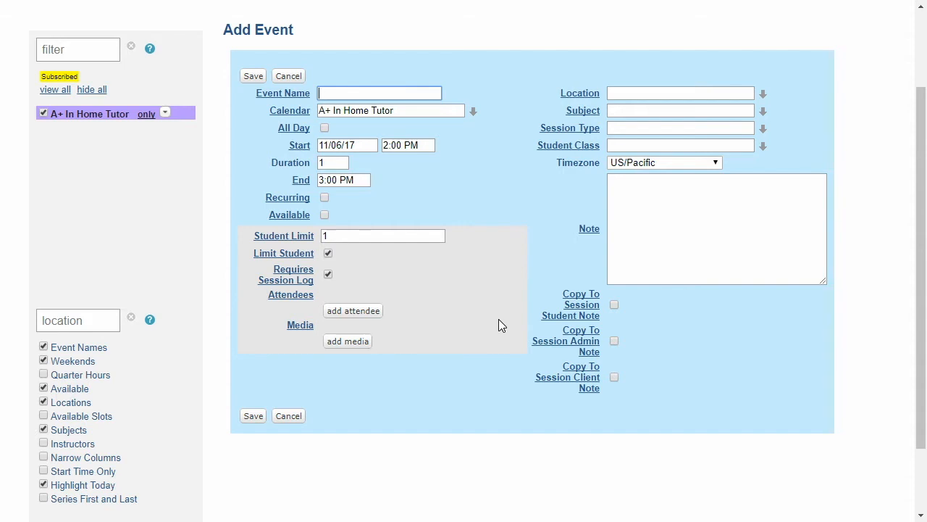
{"action": "left_click", "coordinate": [324, 215]}
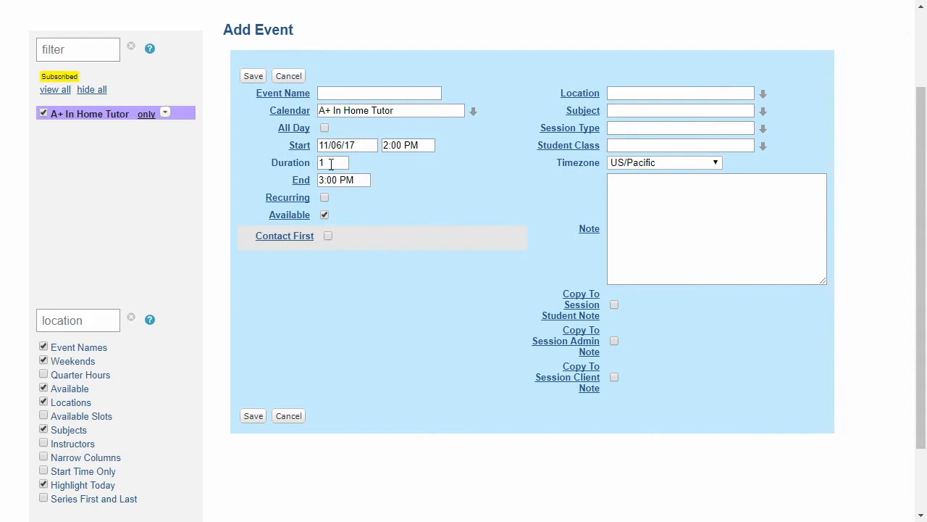
{"action": "left_click_drag", "start_coordinate": [331, 164], "coordinate": [315, 164]}
{"action": "type", "text": "6"}
{"action": "left_click", "coordinate": [337, 180]}
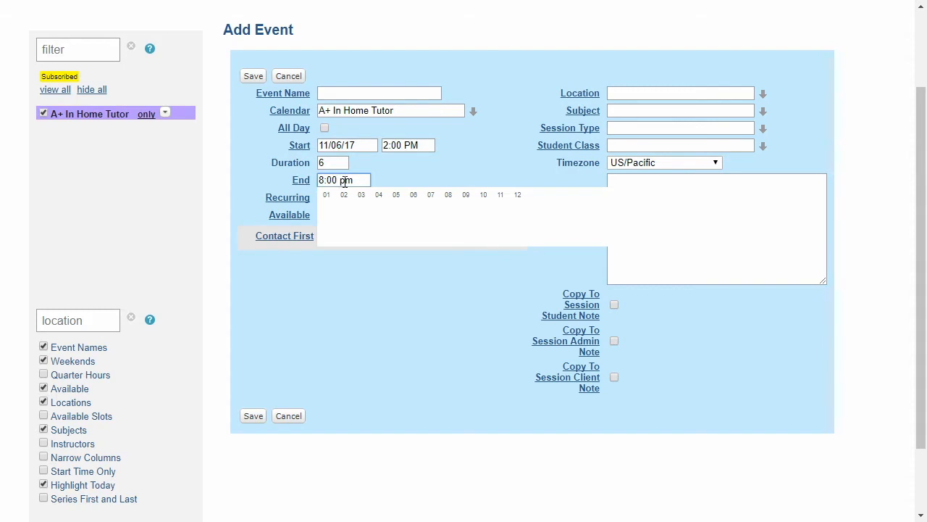
{"action": "mouse_move", "coordinate": [345, 202]}
{"action": "mouse_move", "coordinate": [448, 215]}
{"action": "left_click", "coordinate": [470, 226]}
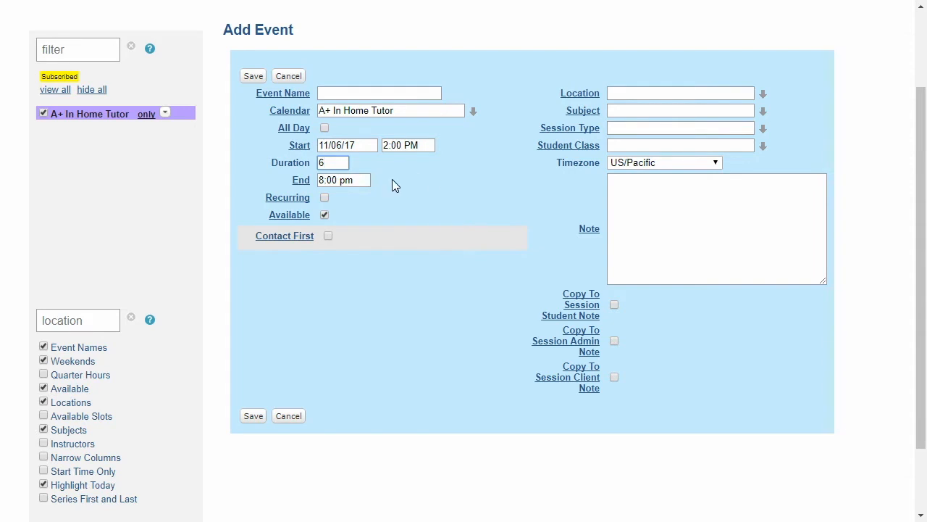
Make the availability event recur every week on Monday until 6/30/18, and save it
{"action": "left_click", "coordinate": [326, 198]}
{"action": "left_click", "coordinate": [326, 198]}
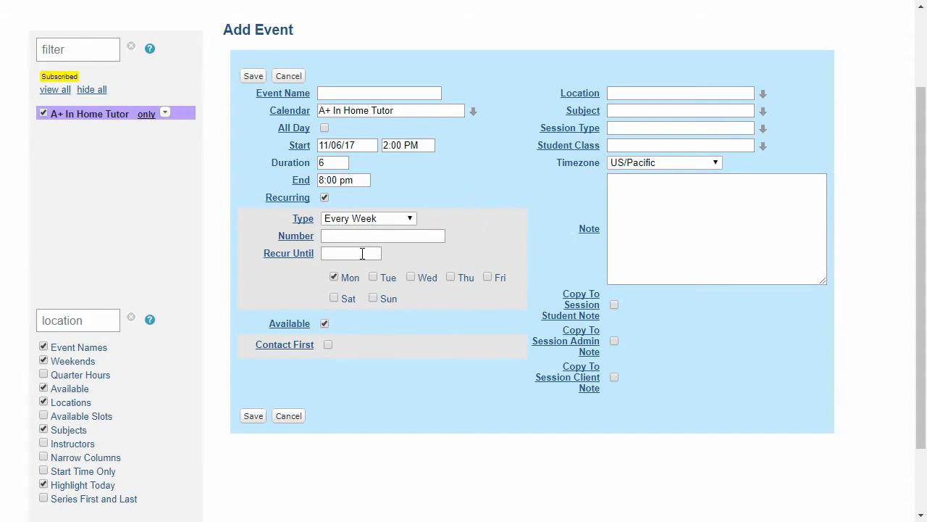
{"action": "left_click", "coordinate": [362, 253]}
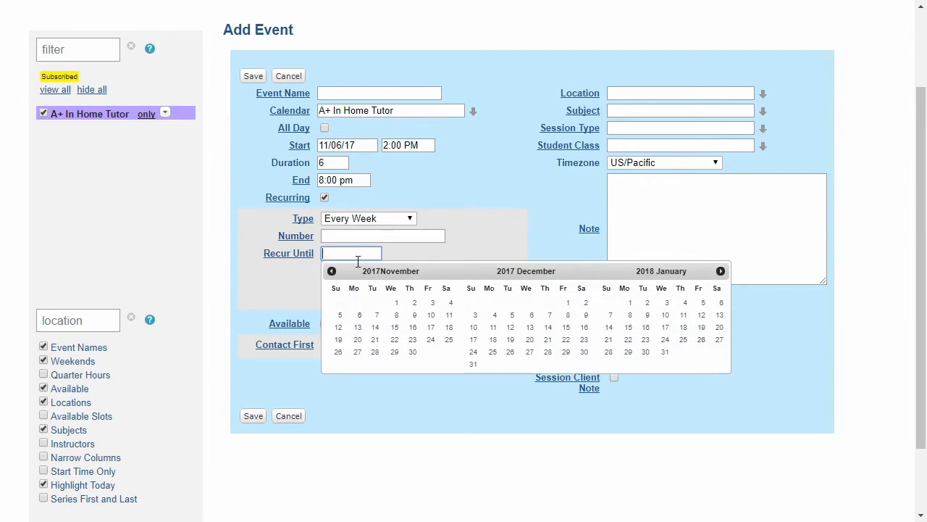
{"action": "left_click", "coordinate": [721, 271]}
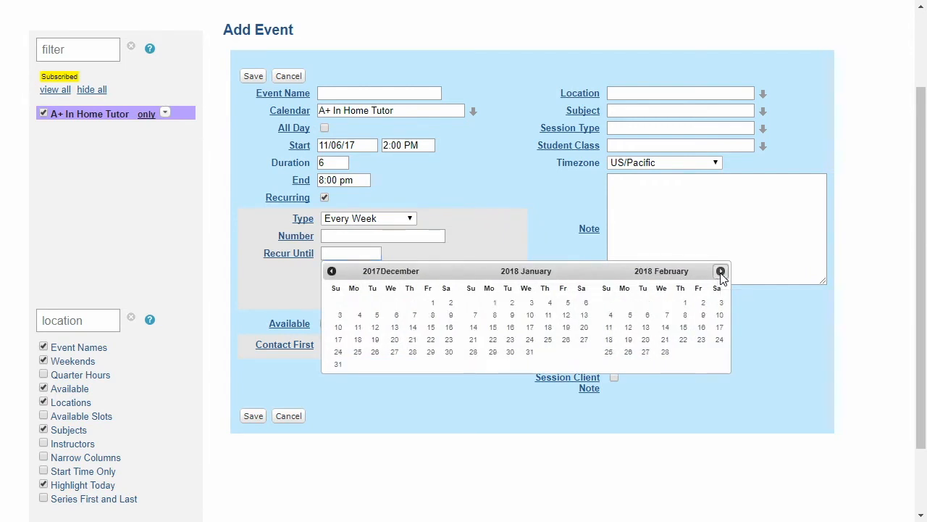
{"action": "left_click", "coordinate": [721, 271]}
{"action": "left_click", "coordinate": [721, 271]}
{"action": "left_click", "coordinate": [721, 271]}
{"action": "left_click", "coordinate": [721, 271]}
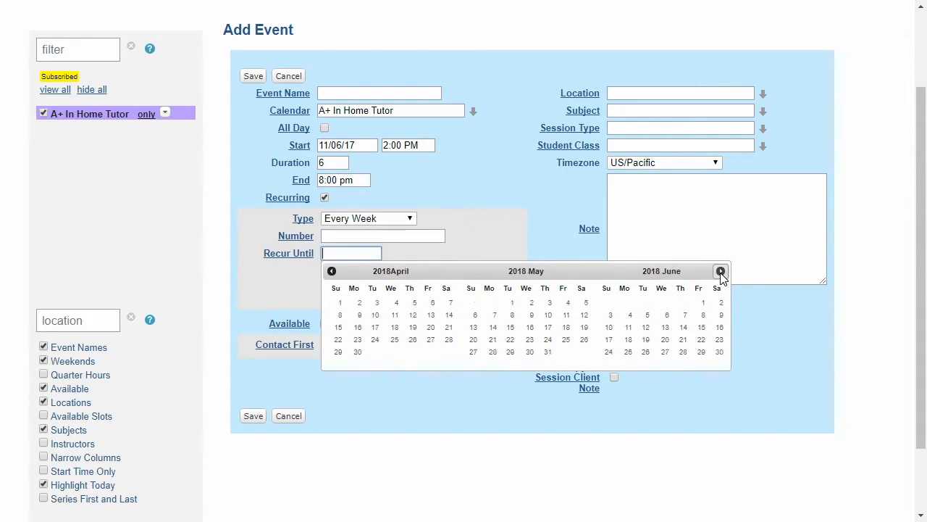
{"action": "left_click", "coordinate": [719, 351]}
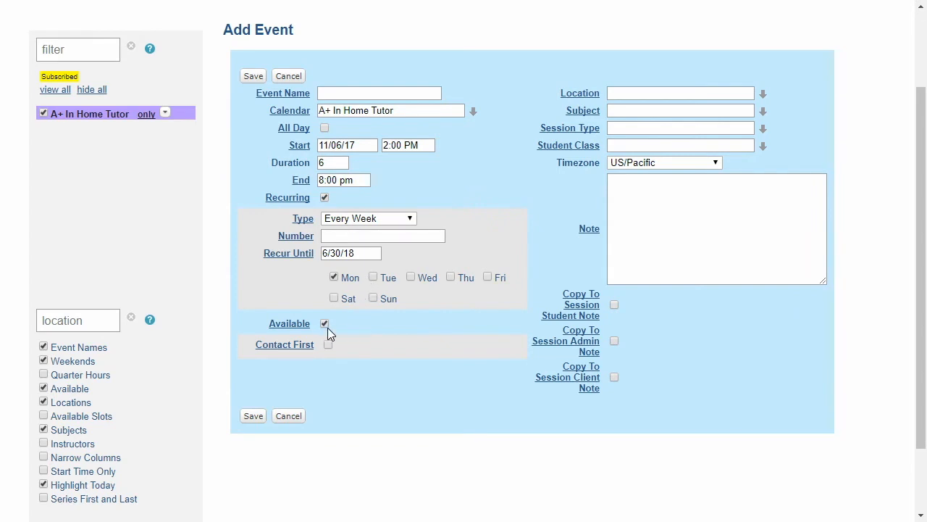
{"action": "left_click", "coordinate": [251, 78]}
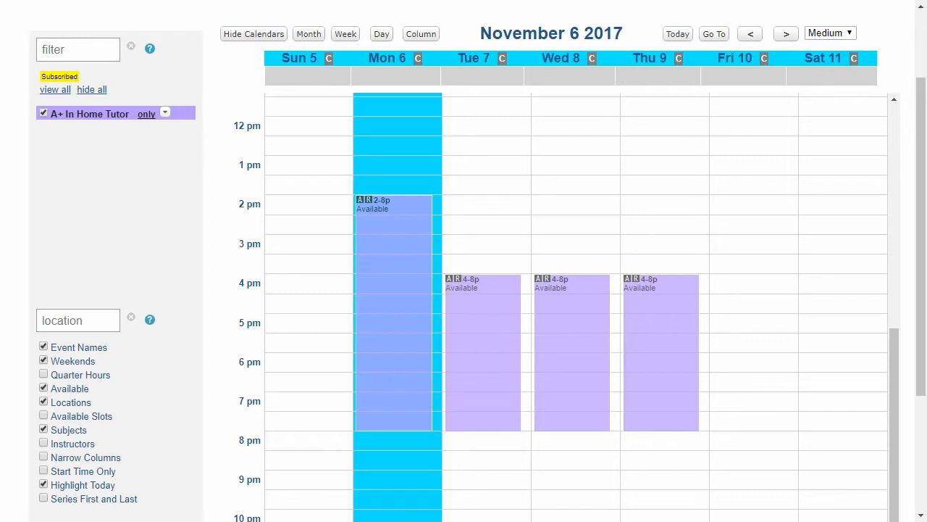
Delete only the Wednesday, November 15 occurrence of the 4–8 pm availability series
{"action": "left_click", "coordinate": [786, 34]}
{"action": "scroll", "coordinate": [832, 254], "scroll_direction": "down", "scroll_amount": 3}
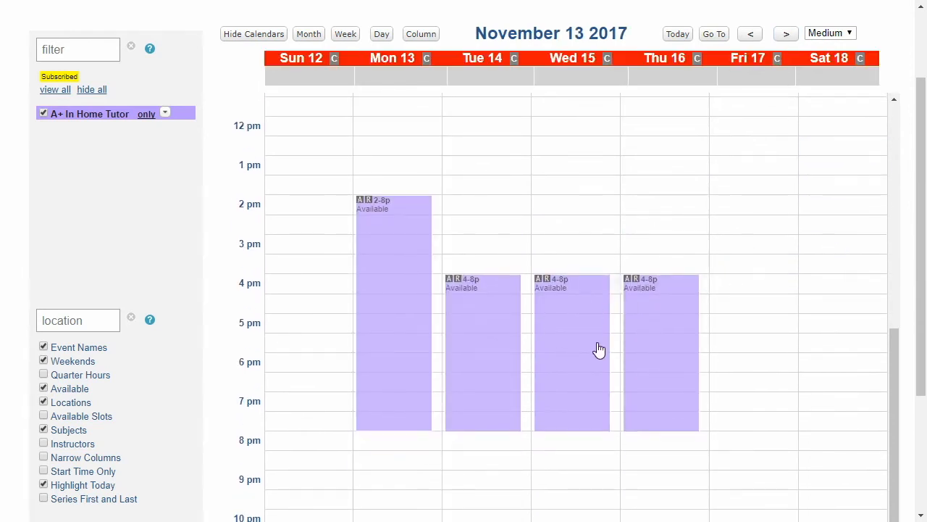
{"action": "left_click", "coordinate": [592, 337]}
{"action": "scroll", "coordinate": [392, 159], "scroll_direction": "up", "scroll_amount": 1}
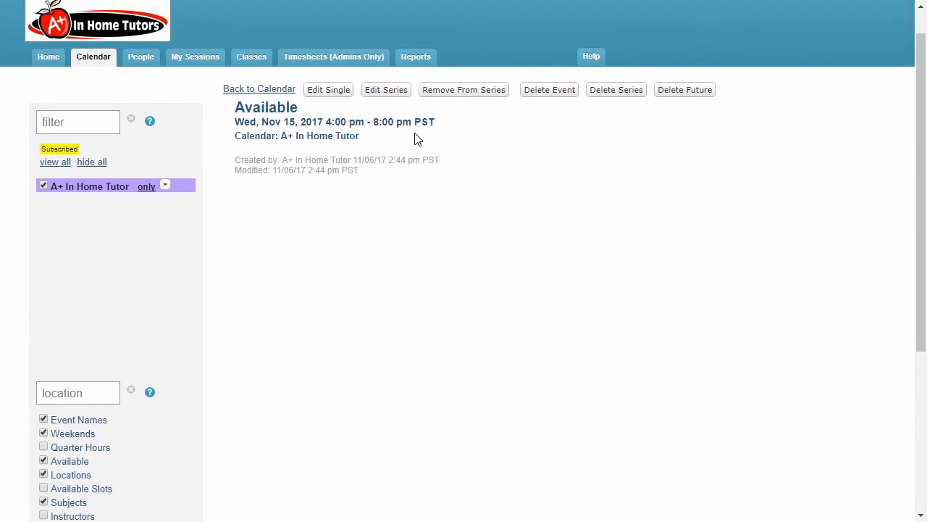
{"action": "left_click", "coordinate": [552, 99]}
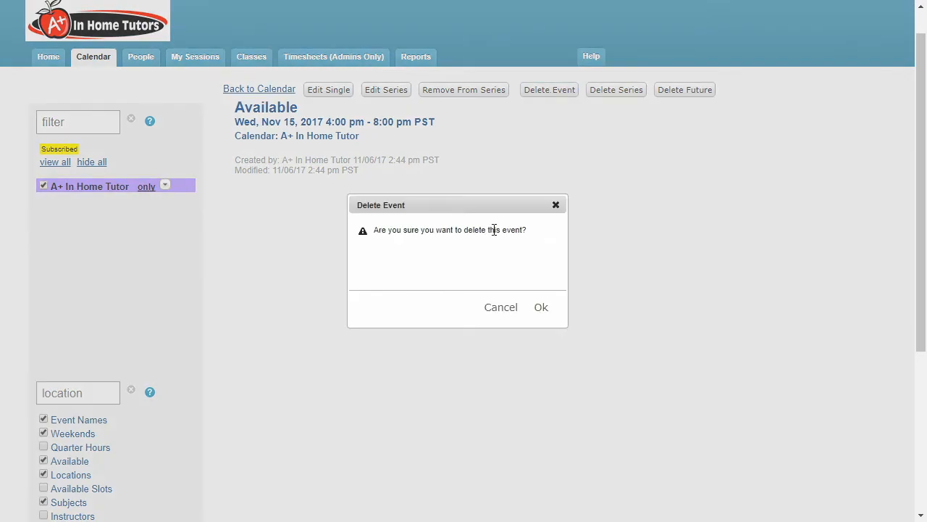
{"action": "left_click", "coordinate": [543, 308]}
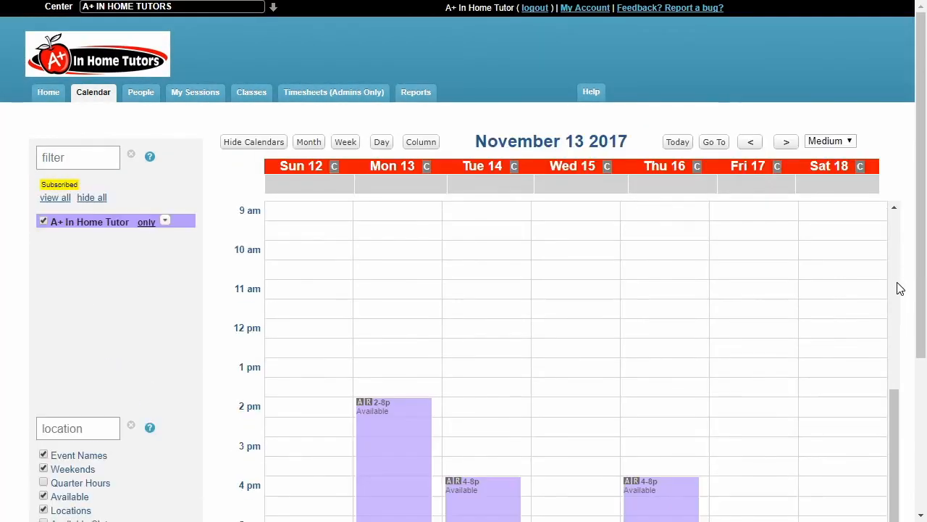
Check the Wednesday availability in the weeks of November 13 and November 20
{"action": "scroll", "coordinate": [732, 304], "scroll_direction": "down", "scroll_amount": 5}
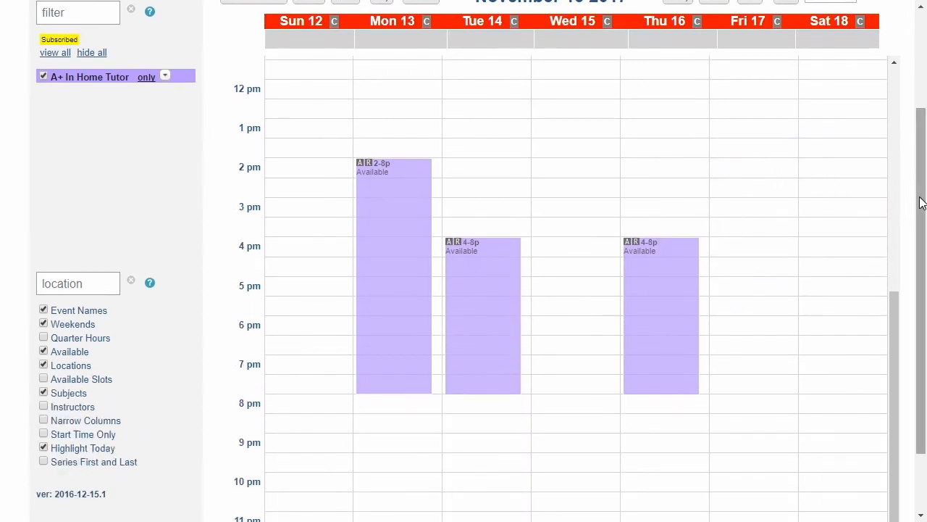
{"action": "scroll", "coordinate": [787, 33], "scroll_direction": "up", "scroll_amount": 1}
{"action": "left_click", "coordinate": [786, 26]}
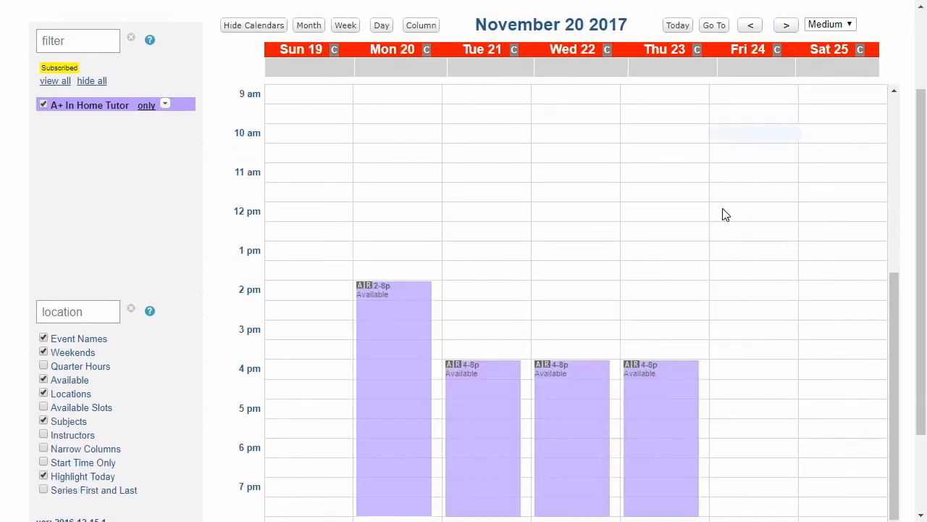
{"action": "left_click", "coordinate": [754, 26]}
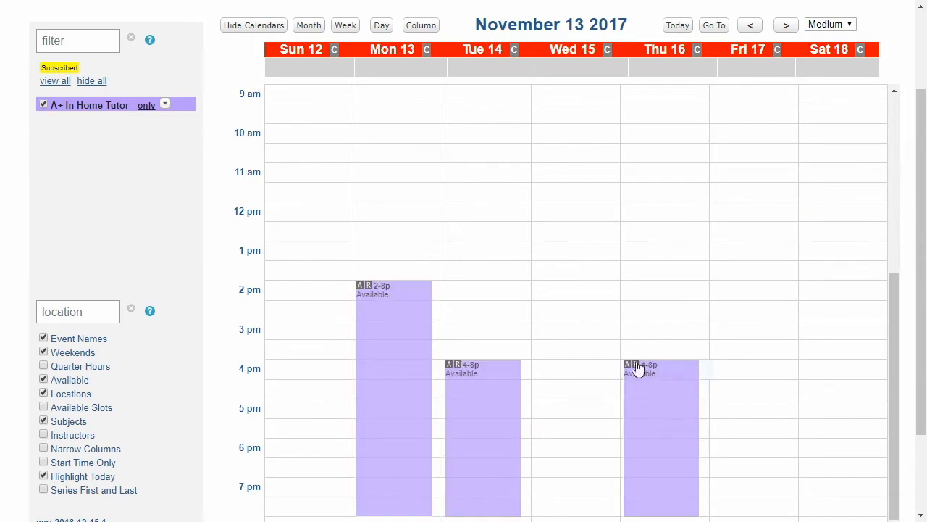
{"action": "scroll", "coordinate": [612, 392], "scroll_direction": "down", "scroll_amount": 2}
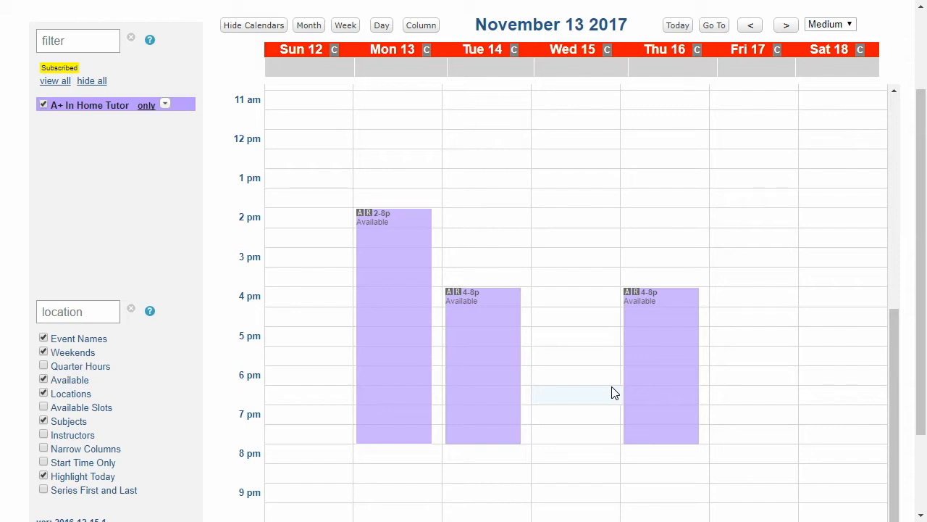
Edit only the Thursday, November 23 occurrence of the availability so that it starts at 10:00 AM
{"action": "left_click", "coordinate": [787, 28]}
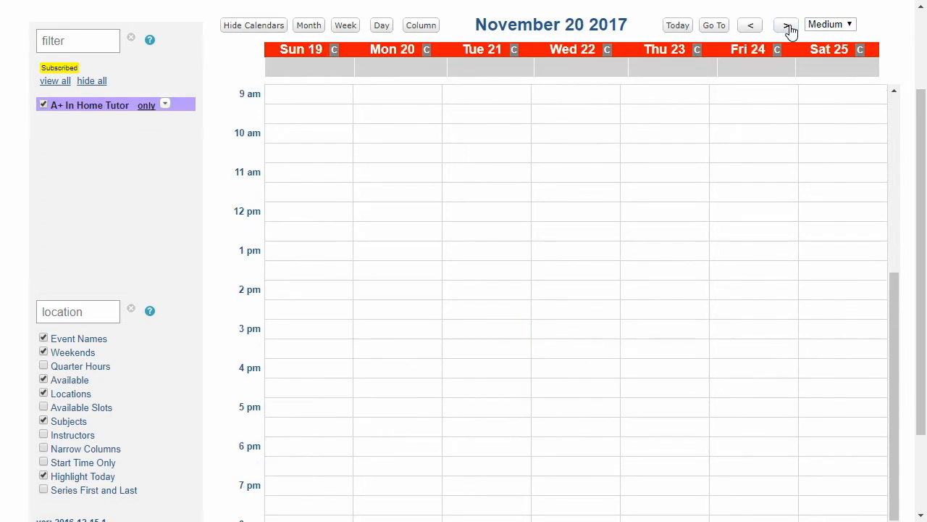
{"action": "scroll", "coordinate": [716, 355], "scroll_direction": "down", "scroll_amount": 2}
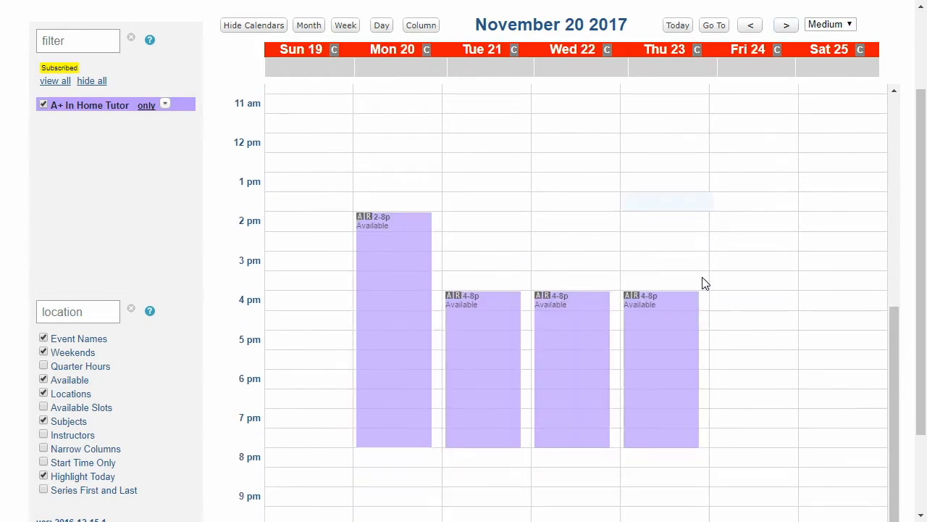
{"action": "left_click", "coordinate": [666, 331]}
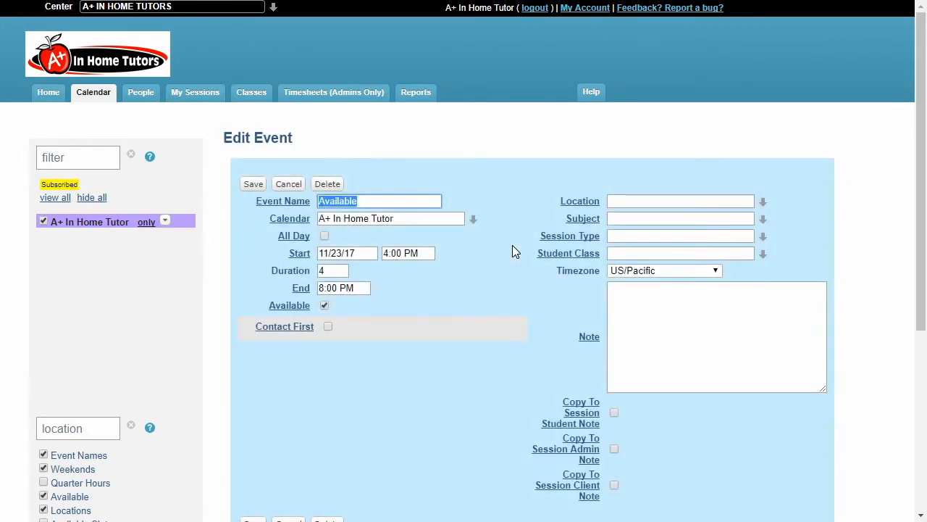
{"action": "left_click", "coordinate": [401, 253]}
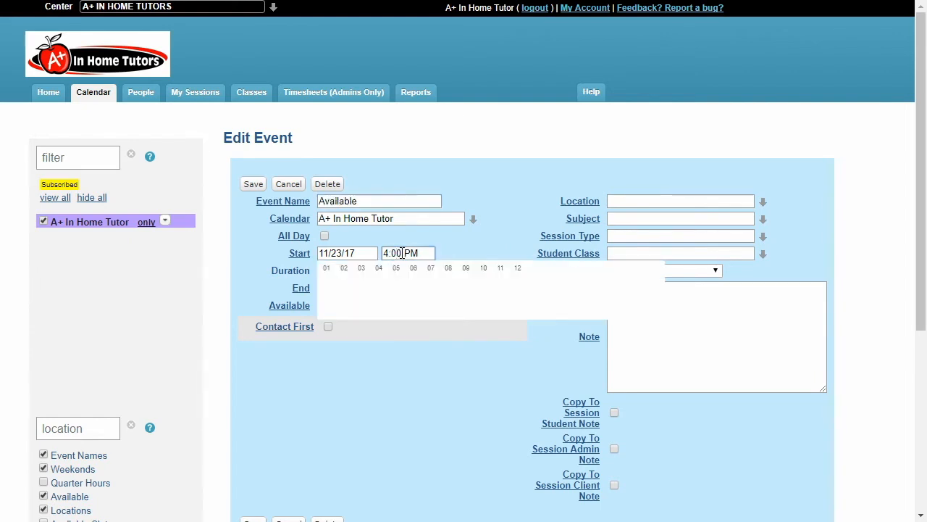
{"action": "mouse_move", "coordinate": [483, 272]}
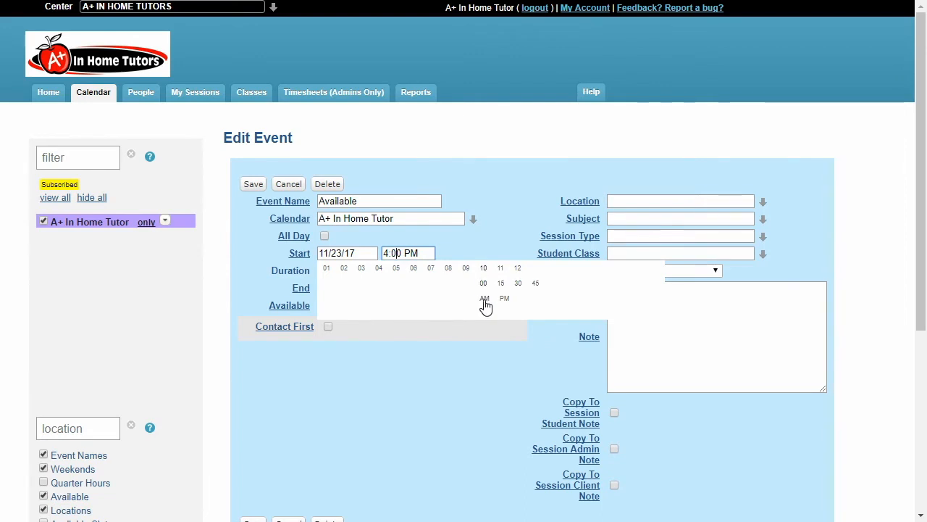
{"action": "left_click", "coordinate": [485, 300]}
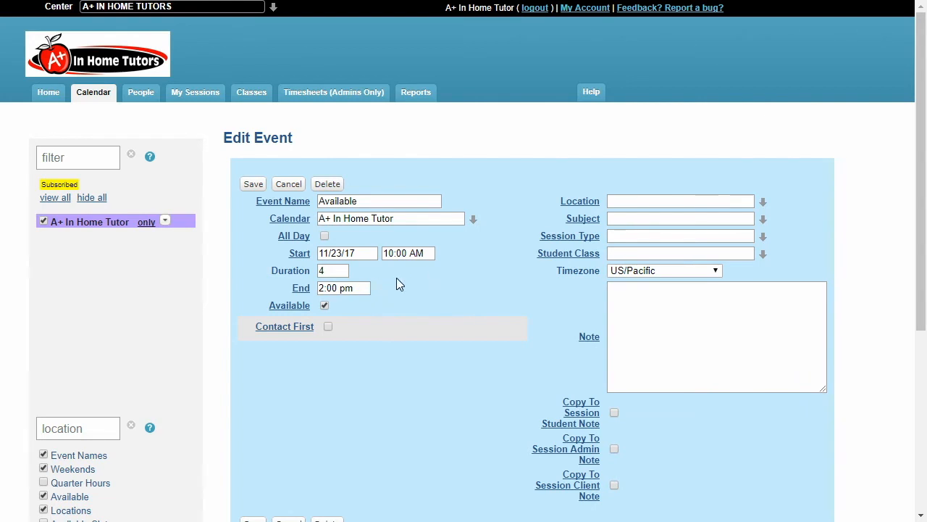
Set the November 23 availability's duration to 3 hours, ending at 1:00 pm, and save the event
{"action": "double_click", "coordinate": [345, 271]}
{"action": "type", "text": "3"}
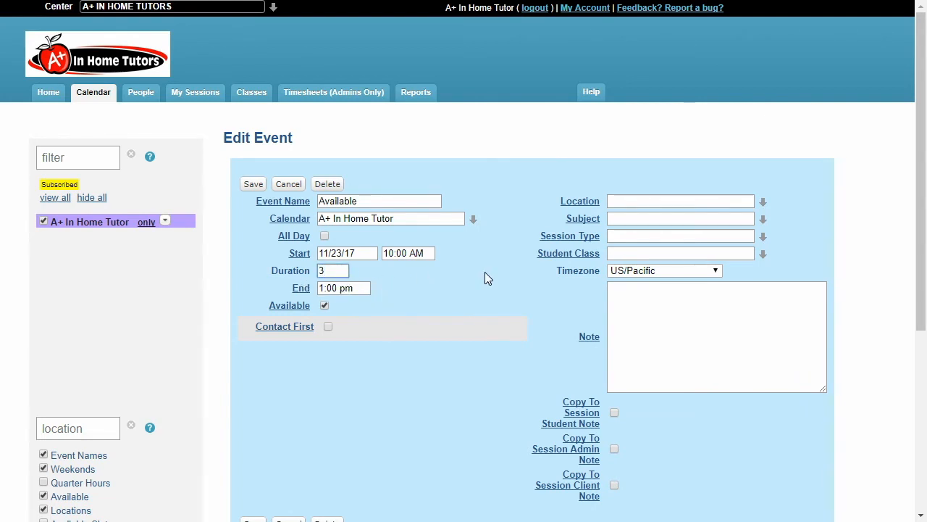
{"action": "left_click", "coordinate": [254, 185]}
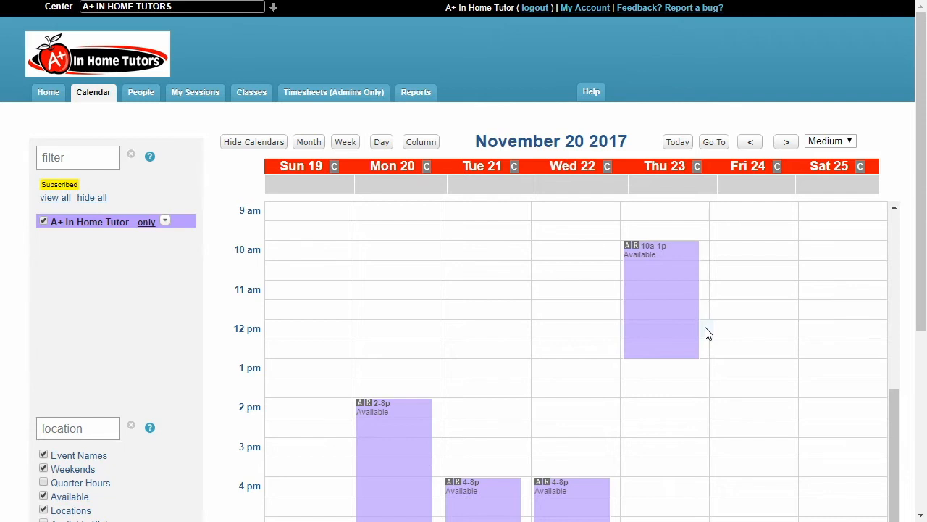
Edit the Tuesday–Thursday 4–8 pm availability series from November 28 onward to remove Thursday, and save it
{"action": "left_click", "coordinate": [787, 143]}
{"action": "scroll", "coordinate": [729, 311], "scroll_direction": "down", "scroll_amount": 5}
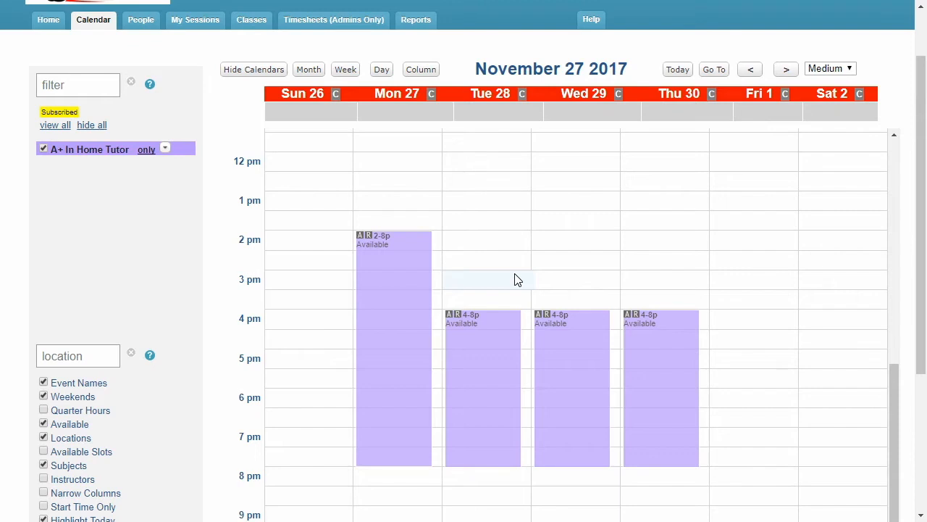
{"action": "left_click", "coordinate": [486, 341]}
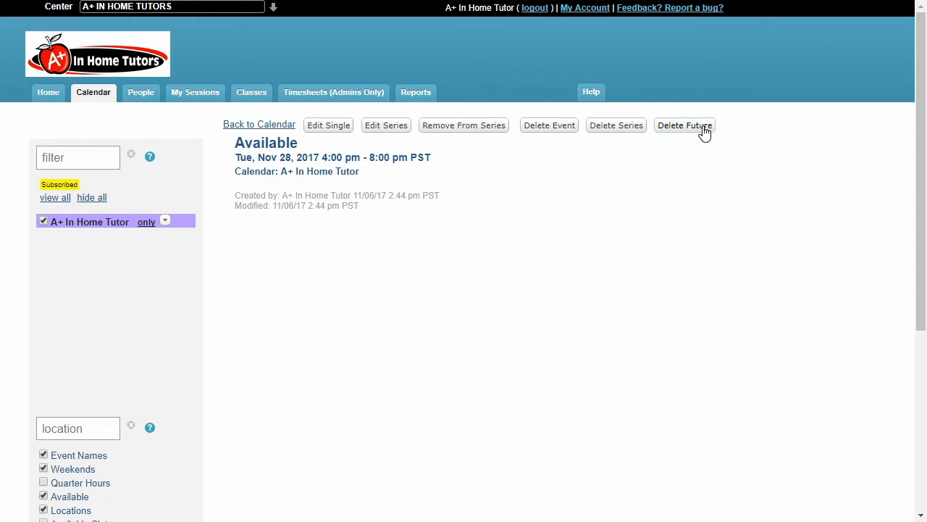
{"action": "left_click", "coordinate": [389, 133]}
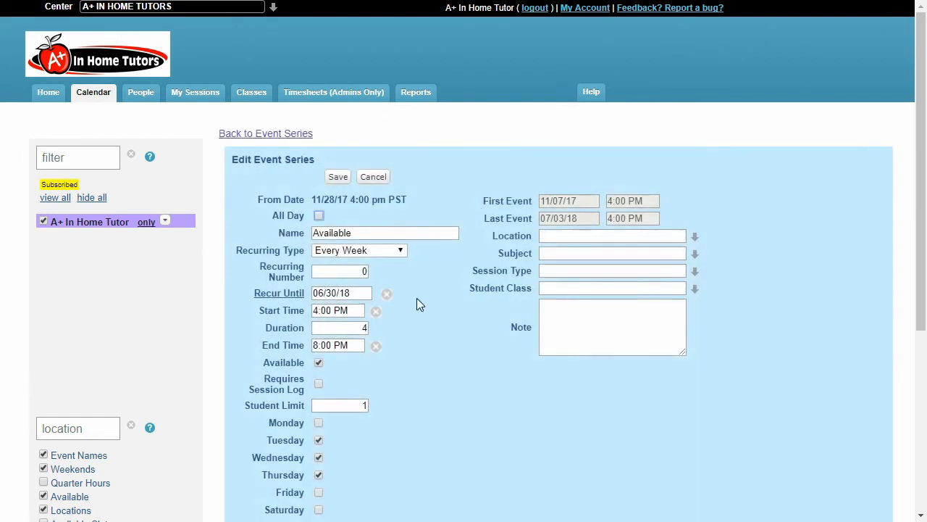
{"action": "scroll", "coordinate": [442, 291], "scroll_direction": "down", "scroll_amount": 1}
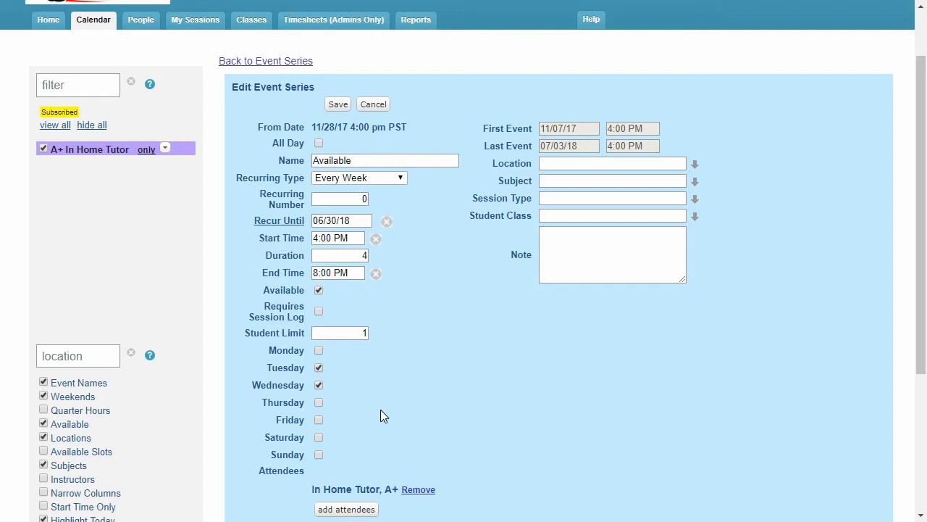
{"action": "left_click", "coordinate": [338, 105]}
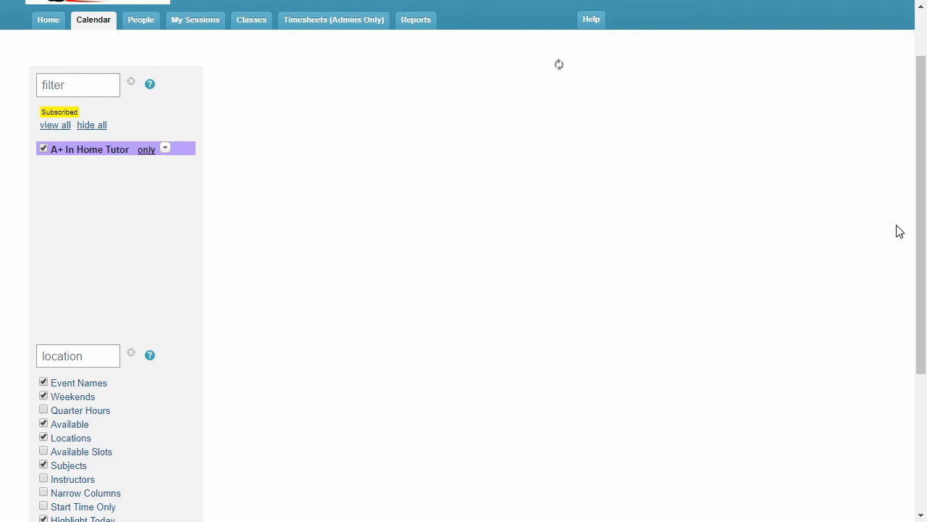
Search the accounts on the home page for a student by first name, and clear the search
{"action": "scroll", "coordinate": [644, 405], "scroll_direction": "down", "scroll_amount": 2}
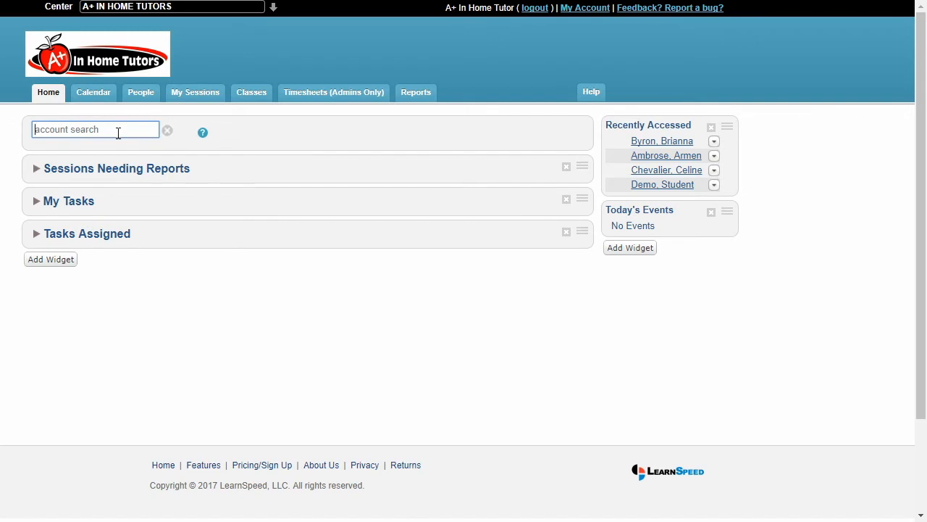
{"action": "type", "text": "armen"}
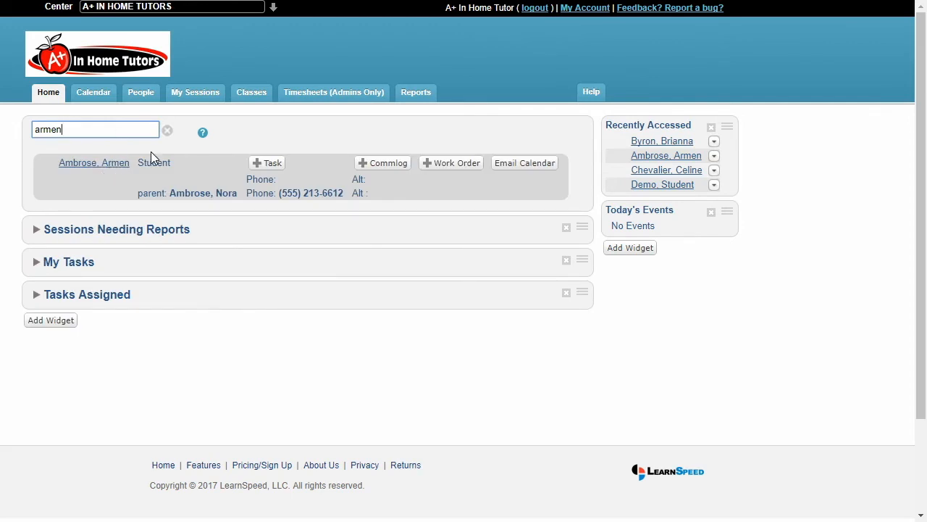
{"action": "left_click", "coordinate": [167, 130]}
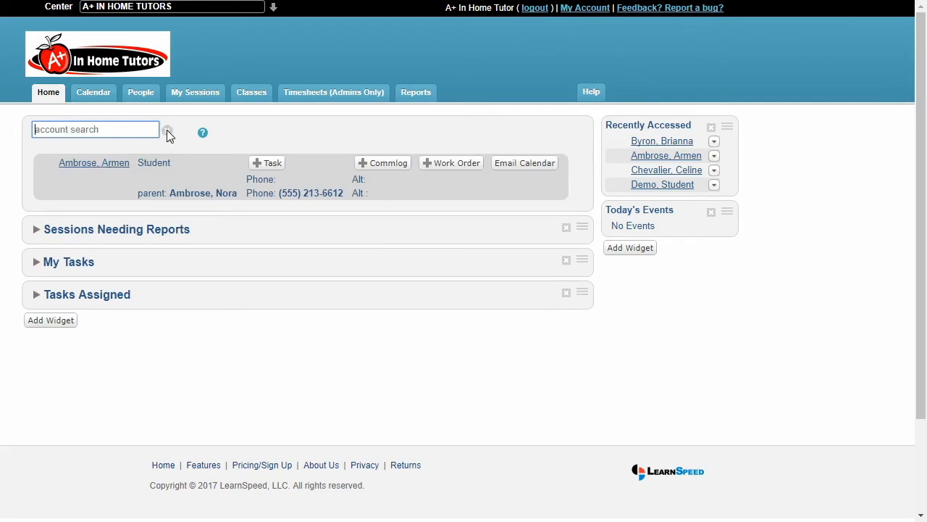
Open the first student's profile from the student list and view that student's calendar and tasks
{"action": "left_click", "coordinate": [142, 100]}
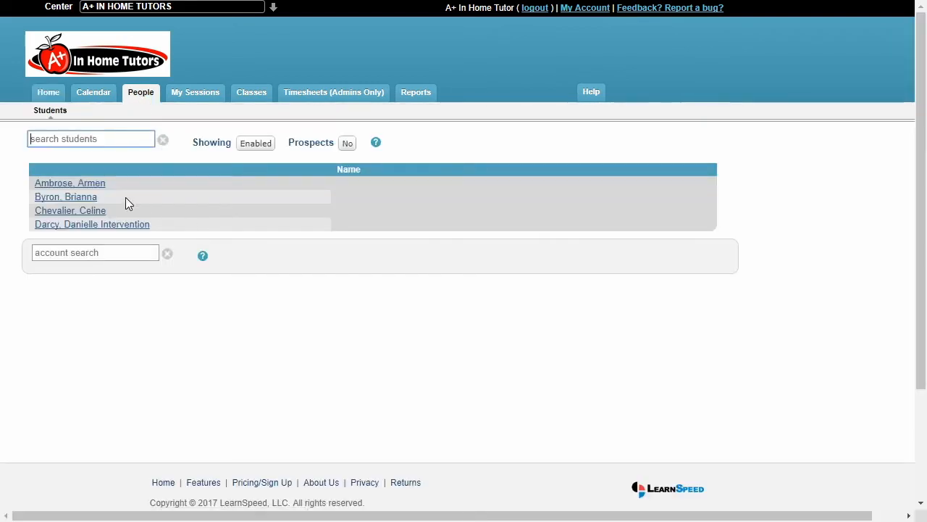
{"action": "left_click", "coordinate": [223, 197]}
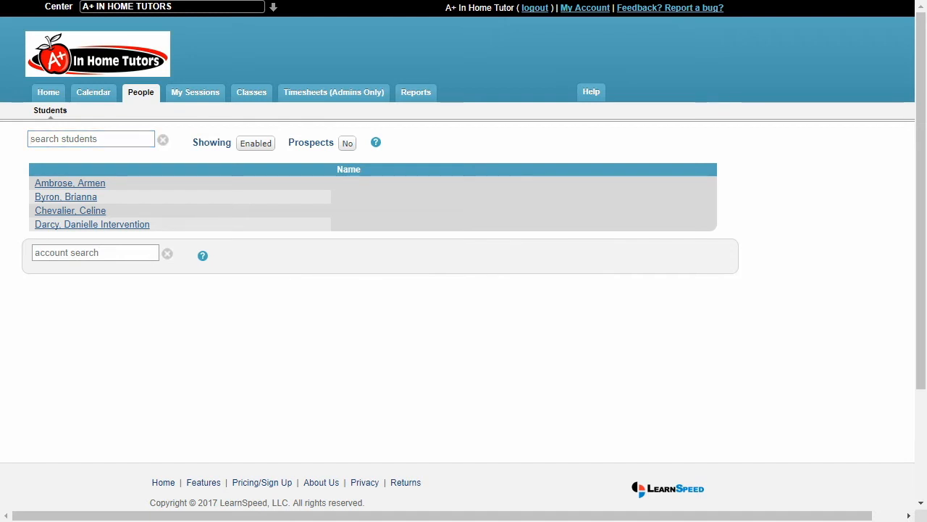
{"action": "left_click", "coordinate": [69, 184]}
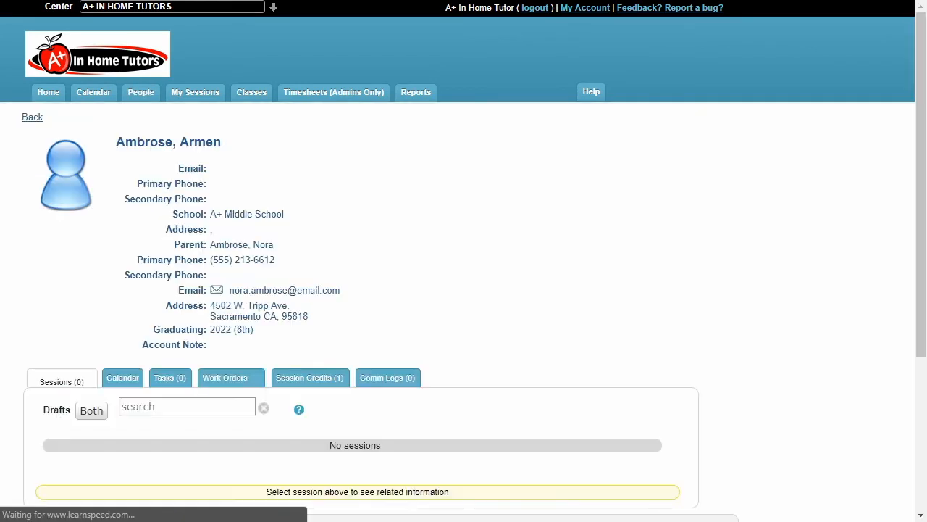
{"action": "left_click_drag", "start_coordinate": [921, 160], "coordinate": [922, 188]}
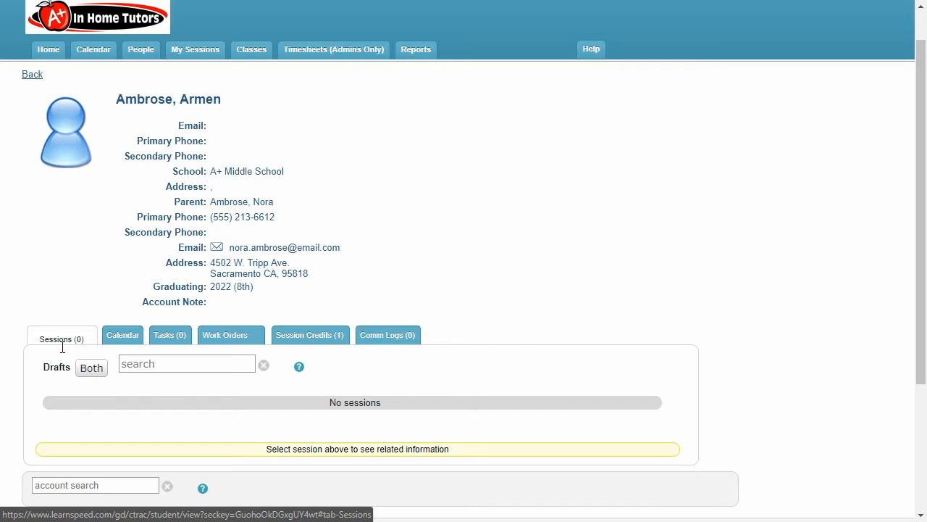
{"action": "left_click", "coordinate": [121, 337]}
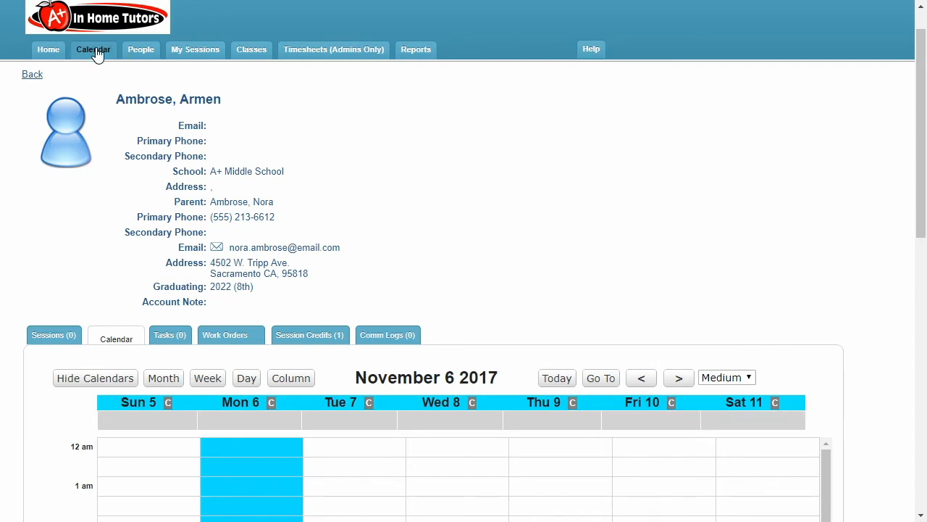
{"action": "left_click", "coordinate": [166, 344]}
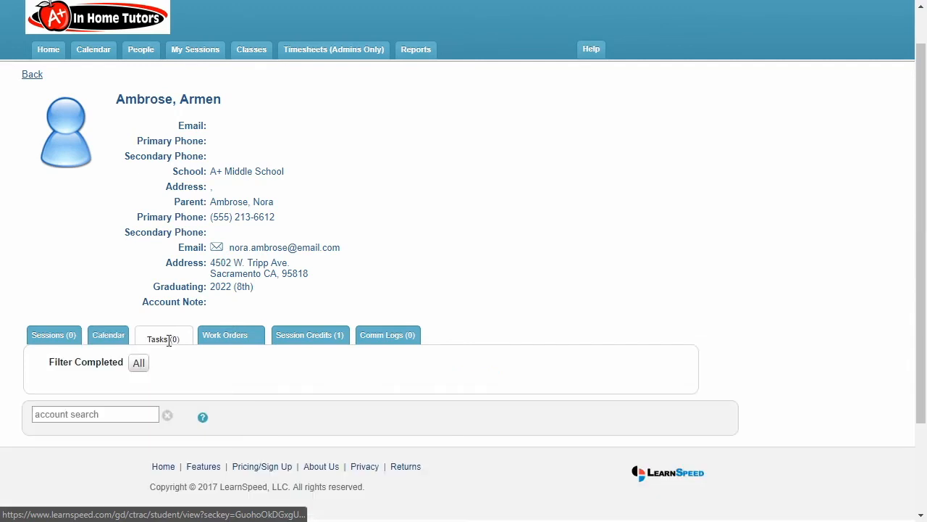
Open the details of the student's Algebra work order and move the pop-up clear of the contact information
{"action": "left_click", "coordinate": [210, 340]}
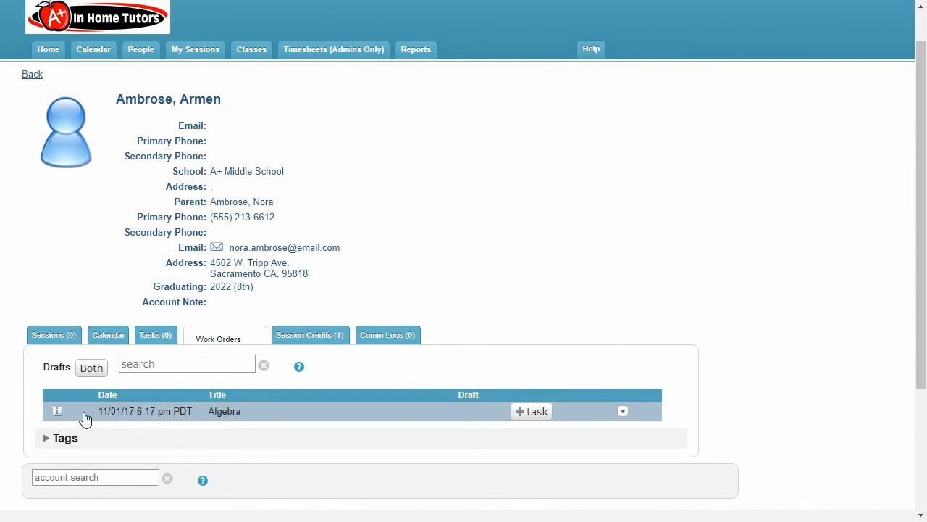
{"action": "left_click", "coordinate": [57, 411]}
{"action": "mouse_move", "coordinate": [58, 413]}
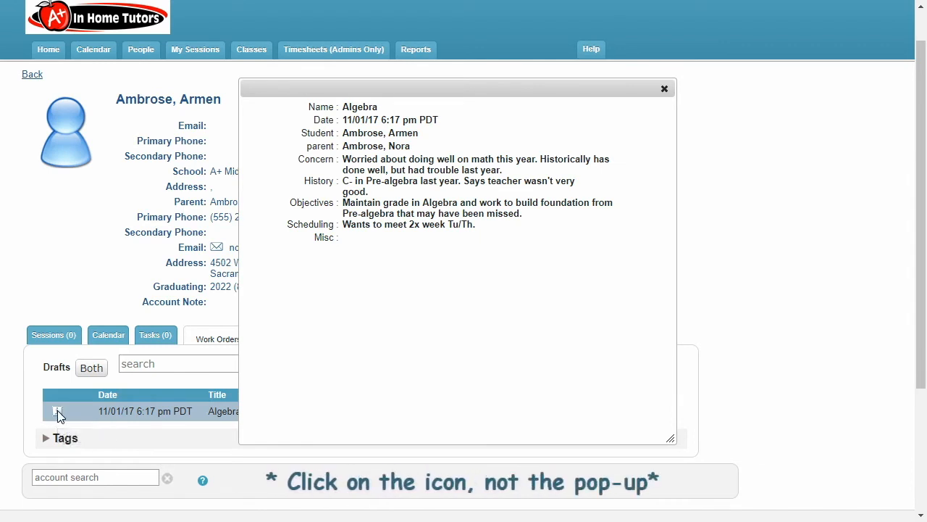
{"action": "left_click", "coordinate": [59, 410]}
{"action": "left_click_drag", "start_coordinate": [453, 88], "coordinate": [597, 84]}
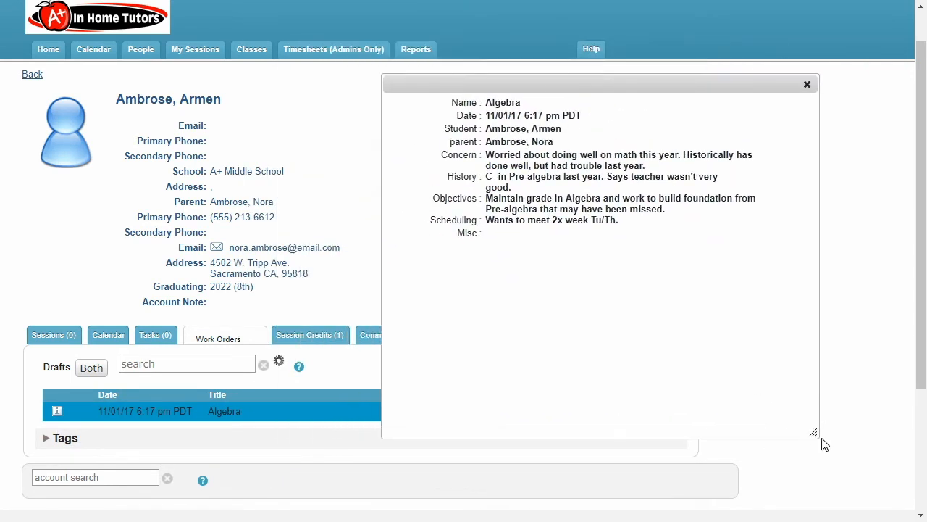
Make the work order pop-up shorter and wider, highlight its Scheduling line, and move it farther from the student's details
{"action": "left_click_drag", "start_coordinate": [817, 434], "coordinate": [845, 339]}
{"action": "left_click_drag", "start_coordinate": [662, 95], "coordinate": [695, 92]}
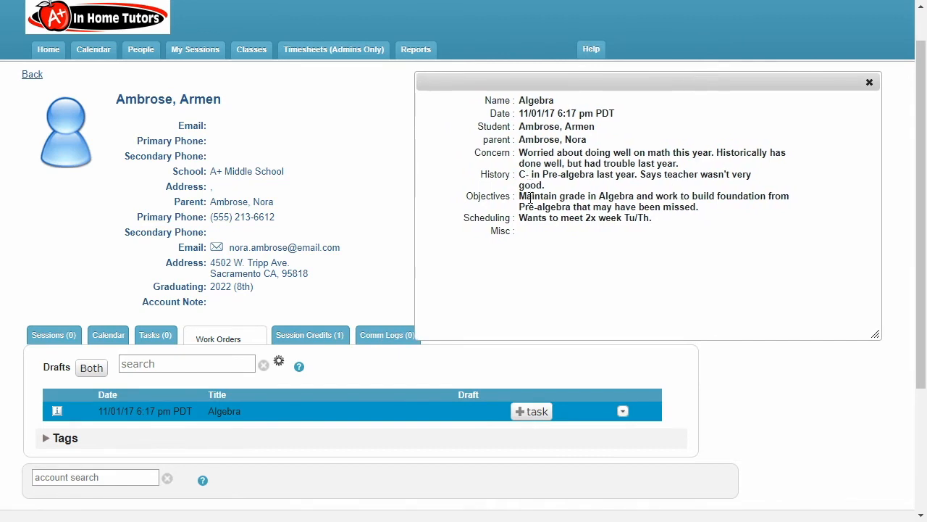
{"action": "left_click_drag", "start_coordinate": [464, 219], "coordinate": [656, 224]}
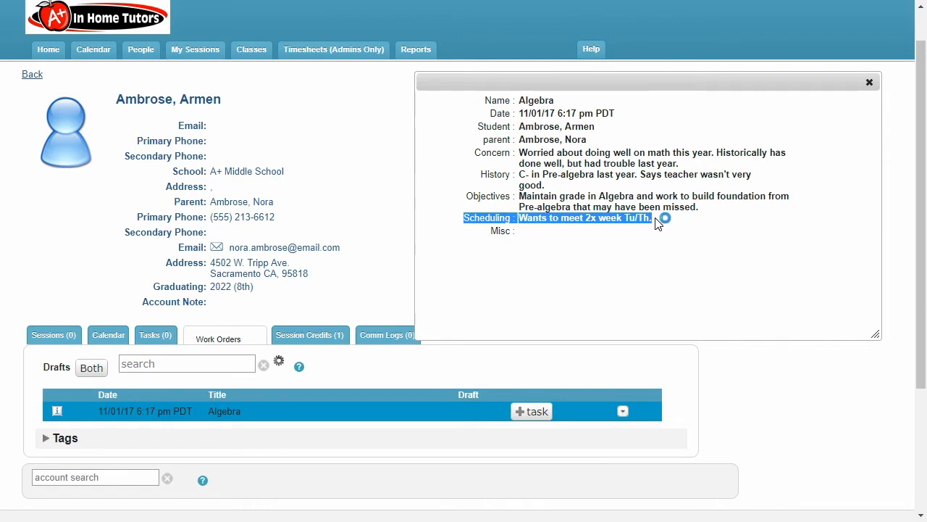
{"action": "left_click_drag", "start_coordinate": [689, 84], "coordinate": [715, 79]}
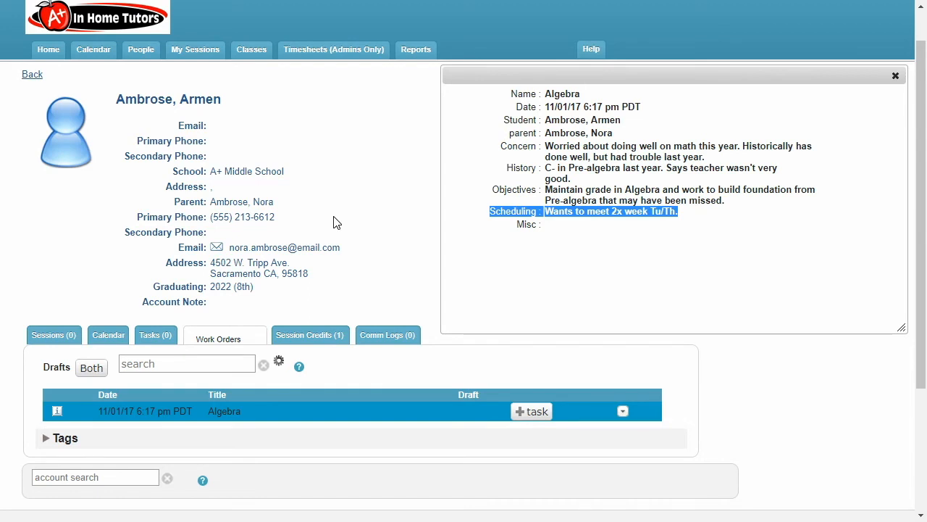
View the student's session credits, return to the student list, and open the second student's profile
{"action": "left_click", "coordinate": [318, 339]}
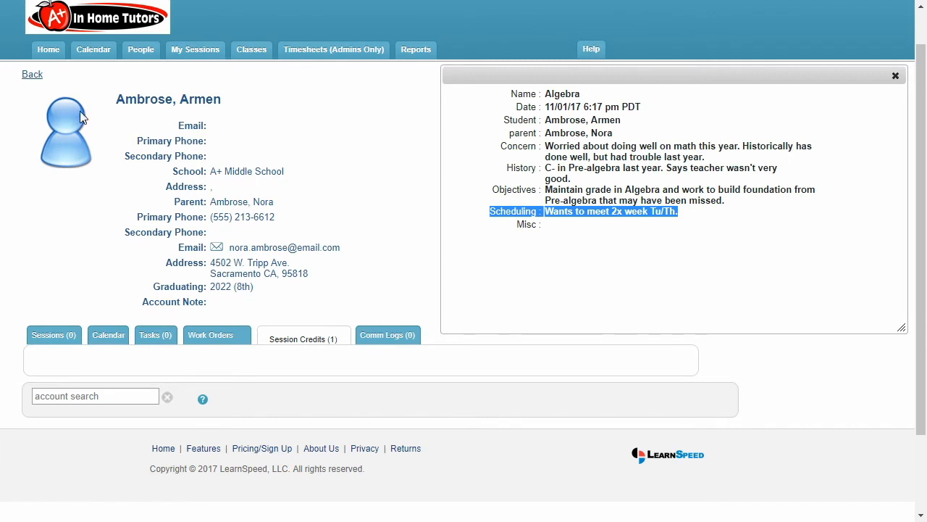
{"action": "left_click", "coordinate": [36, 75]}
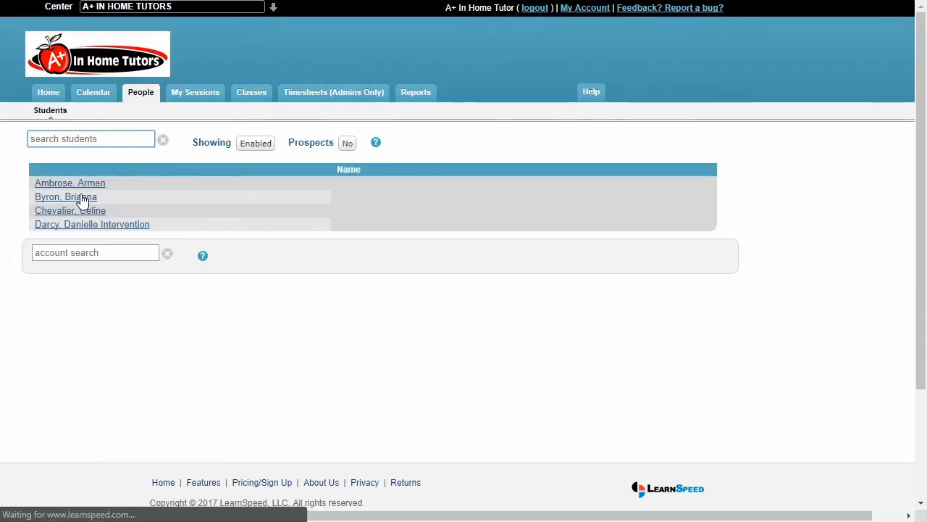
{"action": "left_click", "coordinate": [76, 201]}
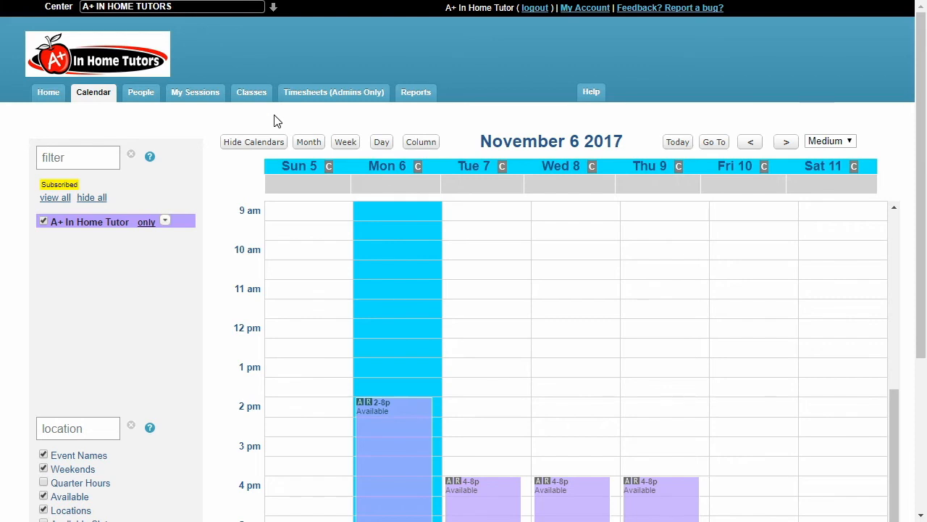
View the details of the Wednesday, November 8 availability event and return to the calendar
{"action": "left_click_drag", "start_coordinate": [921, 123], "coordinate": [921, 203]}
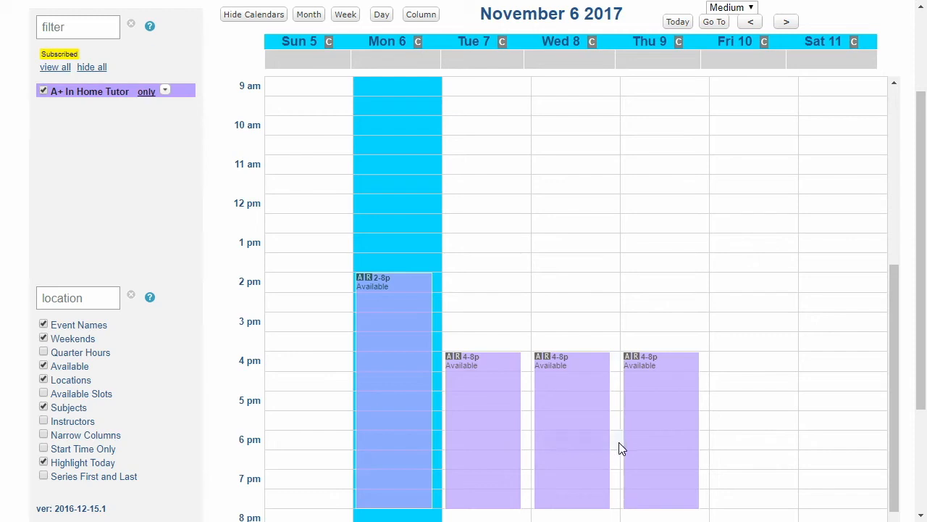
{"action": "left_click", "coordinate": [581, 446]}
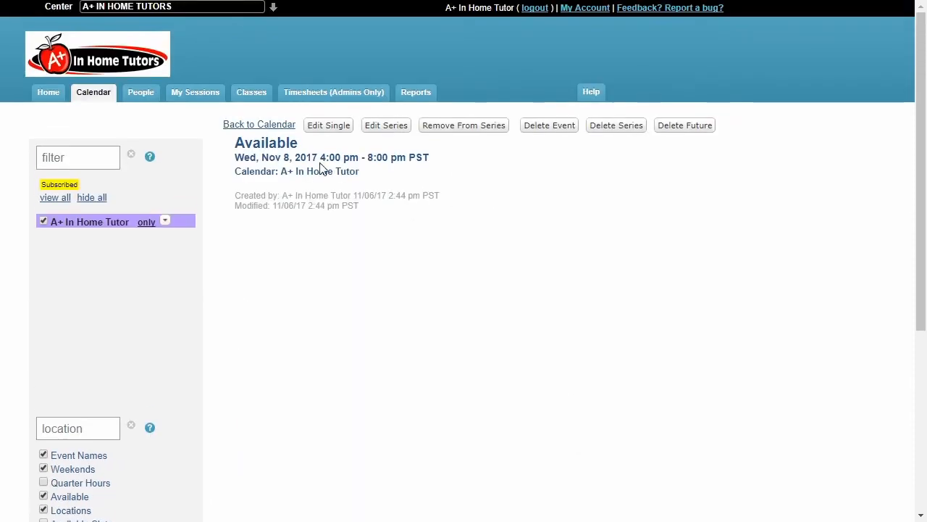
{"action": "left_click", "coordinate": [259, 126]}
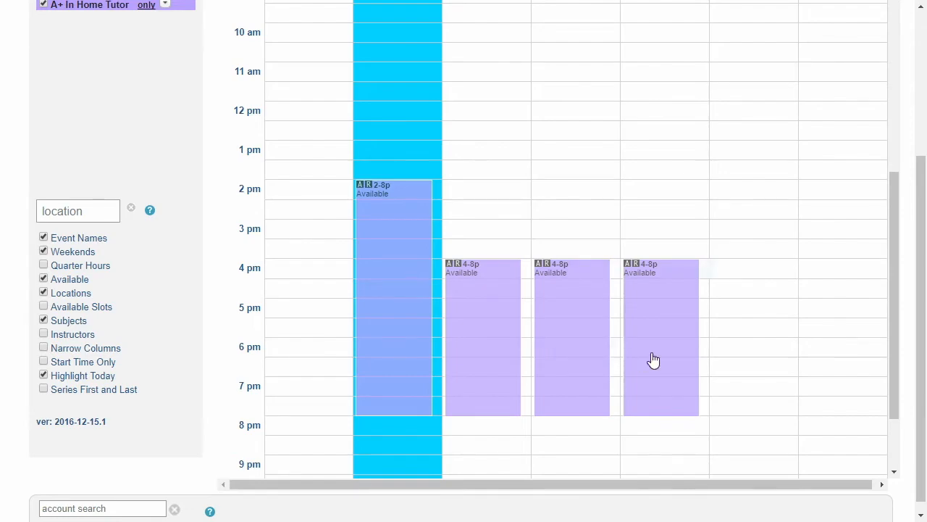
Start a new calendar event on Wednesday, November 8, 2017, at 6:00 PM
{"action": "left_click", "coordinate": [780, 395]}
{"action": "scroll", "coordinate": [466, 307], "scroll_direction": "down", "scroll_amount": 1}
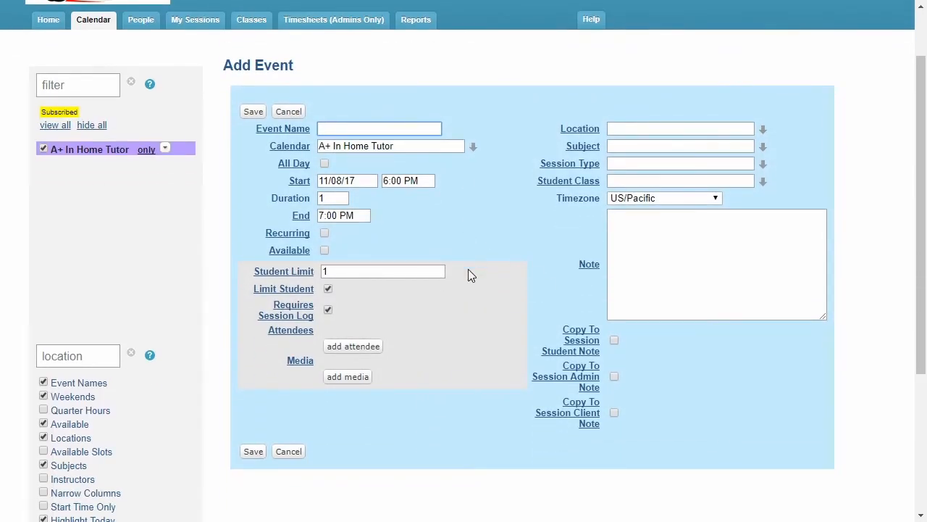
Try a duration of 1.75 hours for the new event and restore it to 1 hour
{"action": "left_click", "coordinate": [338, 197]}
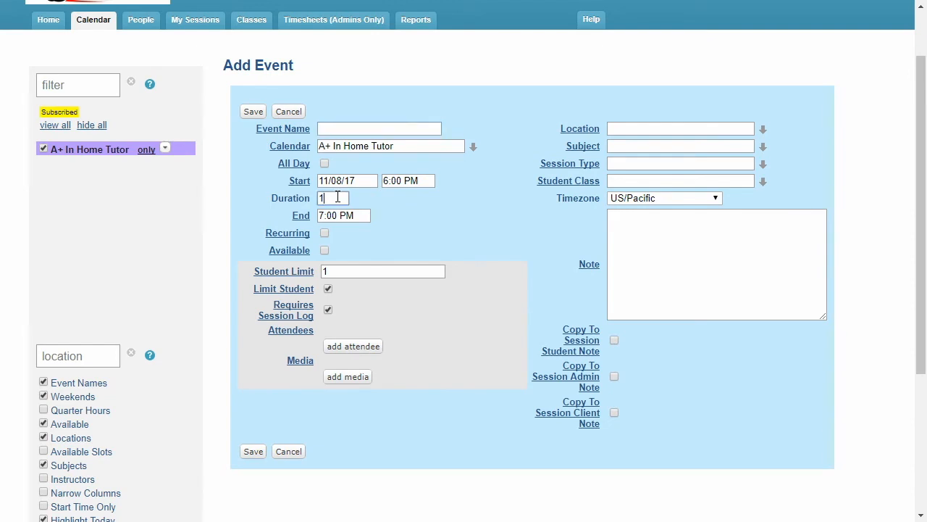
{"action": "type", "text": ".75"}
{"action": "left_click", "coordinate": [373, 215]}
{"action": "left_click", "coordinate": [344, 198]}
{"action": "key", "text": "BackSpace"}
{"action": "key", "text": "BackSpace"}
{"action": "key", "text": "BackSpace"}
{"action": "left_click", "coordinate": [395, 208]}
Add the second assigned student as the attendee of the November 8 event, leaving the event name blank
{"action": "left_click", "coordinate": [375, 351]}
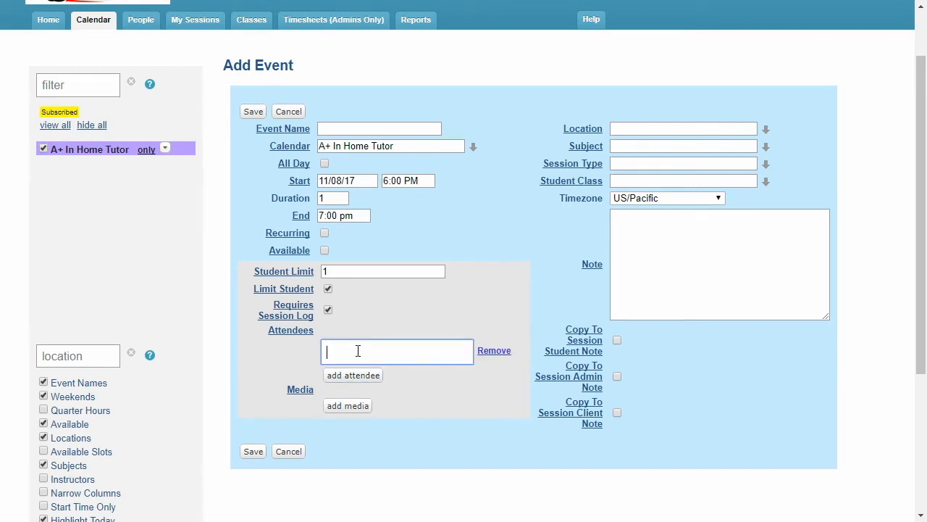
{"action": "double_click", "coordinate": [358, 351]}
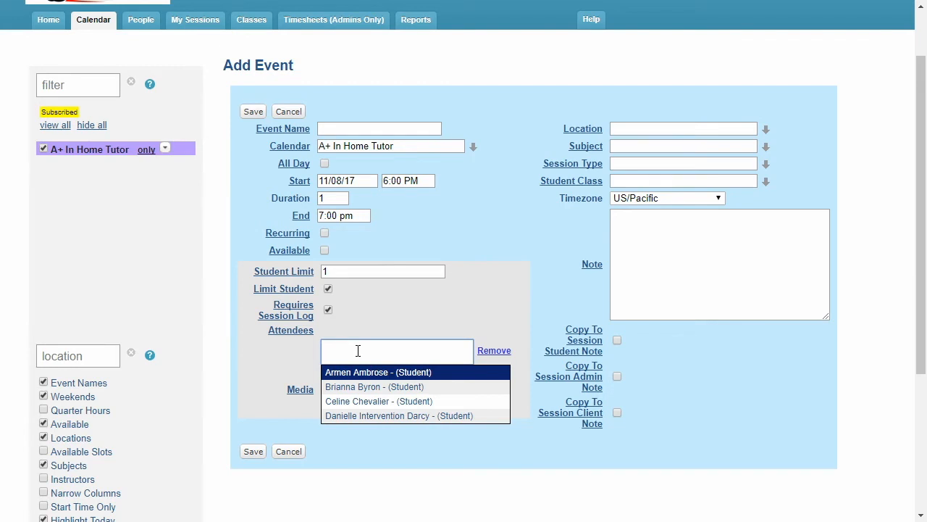
{"action": "type", "text": "bria"}
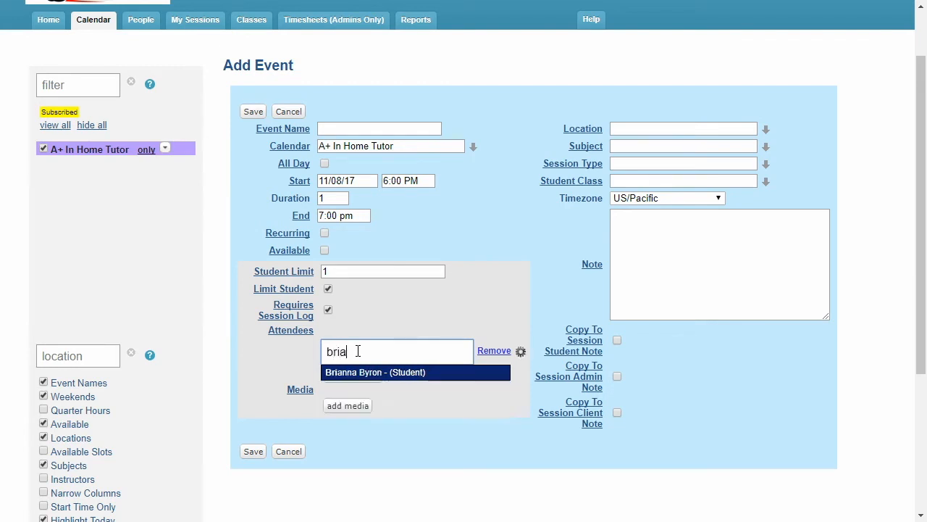
{"action": "left_click", "coordinate": [398, 373]}
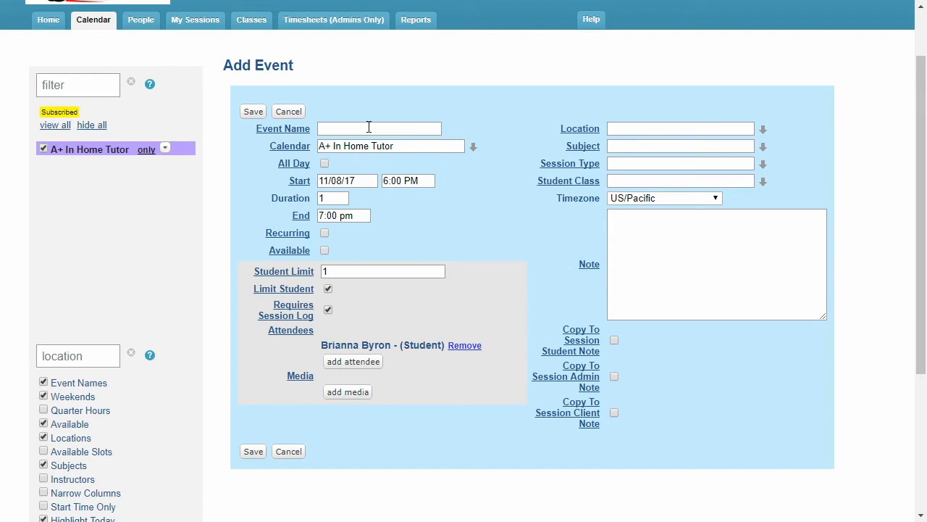
{"action": "left_click", "coordinate": [337, 128]}
{"action": "left_click", "coordinate": [435, 343]}
Set the event's subject to Physics and its session type to Session Rate, and save the event
{"action": "left_click", "coordinate": [681, 148]}
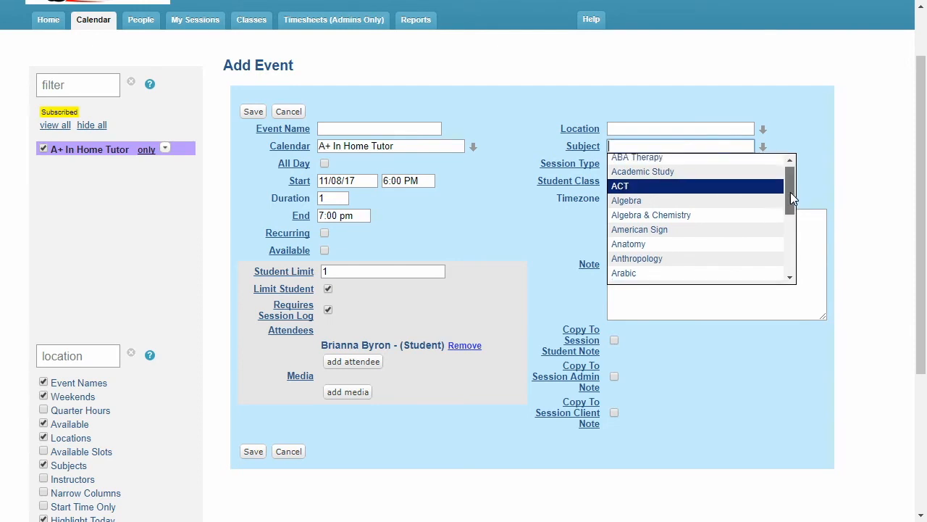
{"action": "mouse_move", "coordinate": [790, 192]}
{"action": "left_mouse_down"}
{"action": "mouse_move", "coordinate": [789, 255]}
{"action": "mouse_move", "coordinate": [797, 178]}
{"action": "left_mouse_up"}
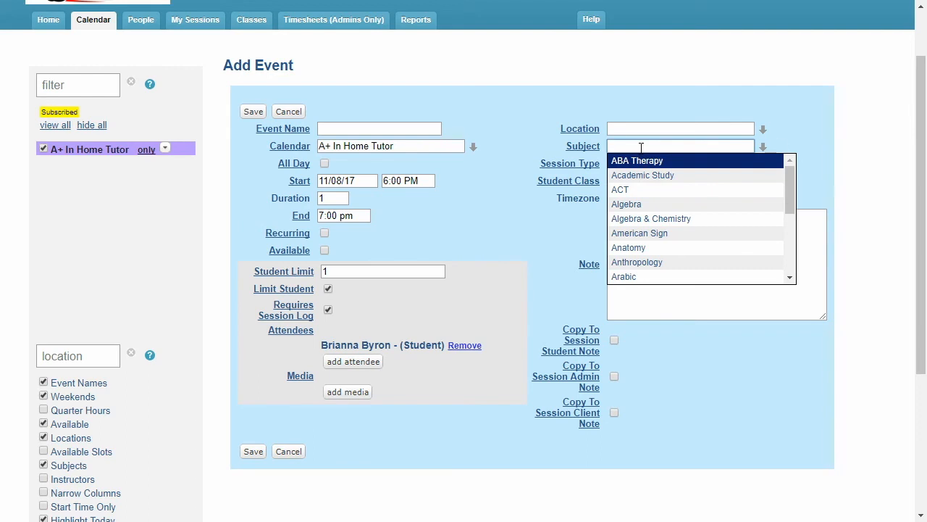
{"action": "type", "text": "phys"}
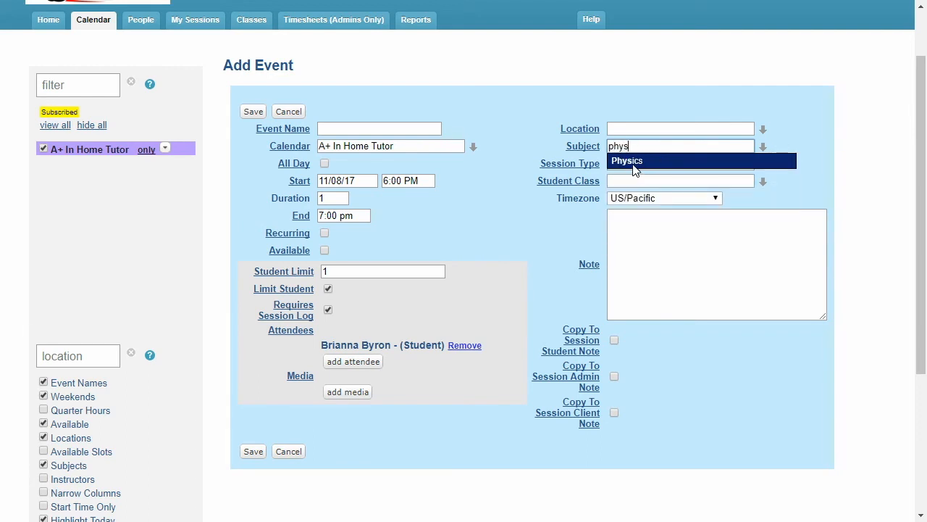
{"action": "left_click", "coordinate": [633, 167]}
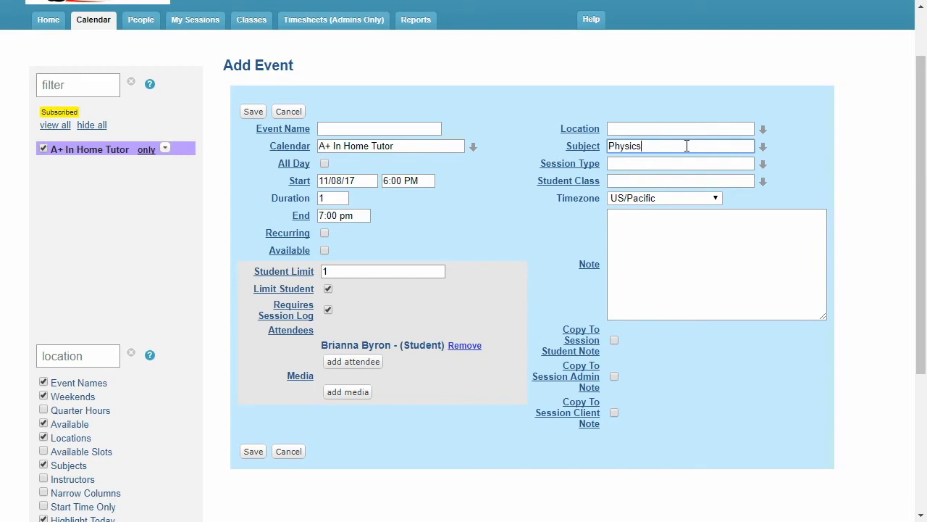
{"action": "left_click", "coordinate": [620, 163]}
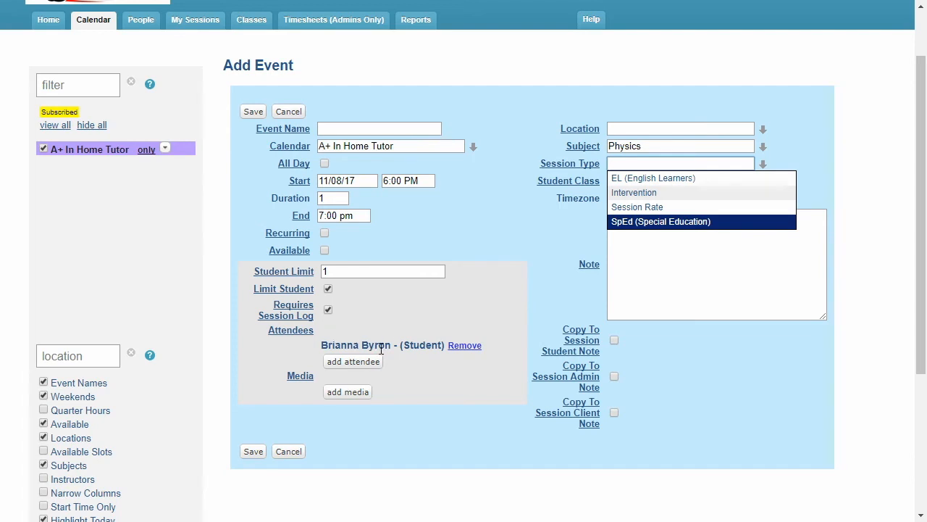
{"action": "left_click", "coordinate": [668, 208]}
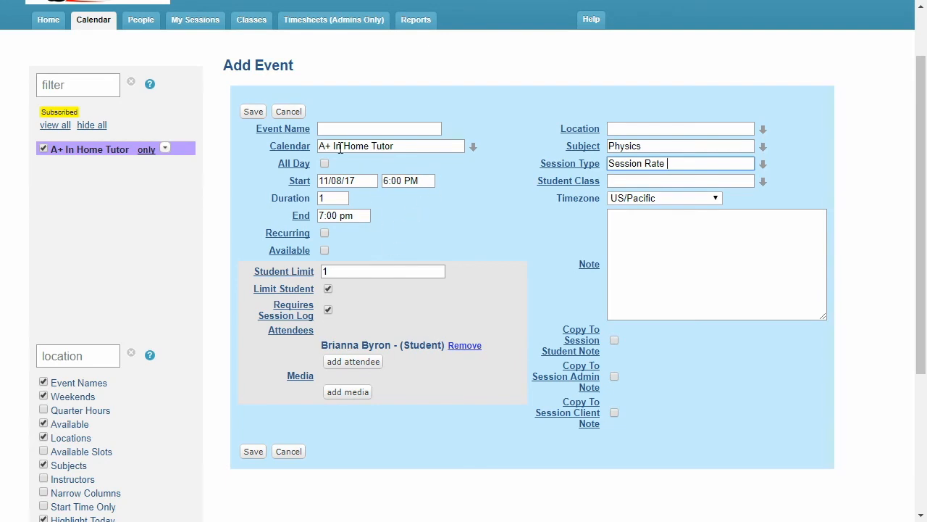
{"action": "left_click", "coordinate": [250, 114]}
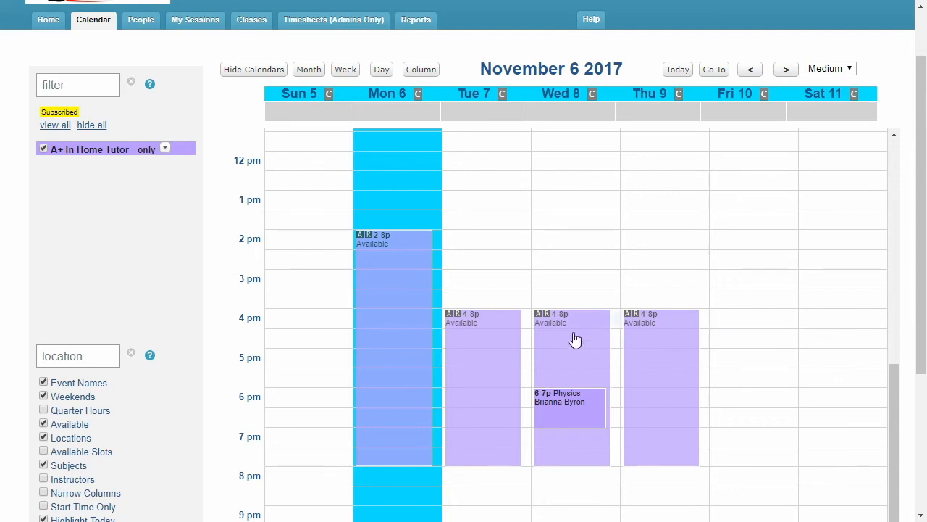
Start a new event on November 7, 2017, at 4:00 PM with the first assigned student as attendee
{"action": "left_click", "coordinate": [526, 328]}
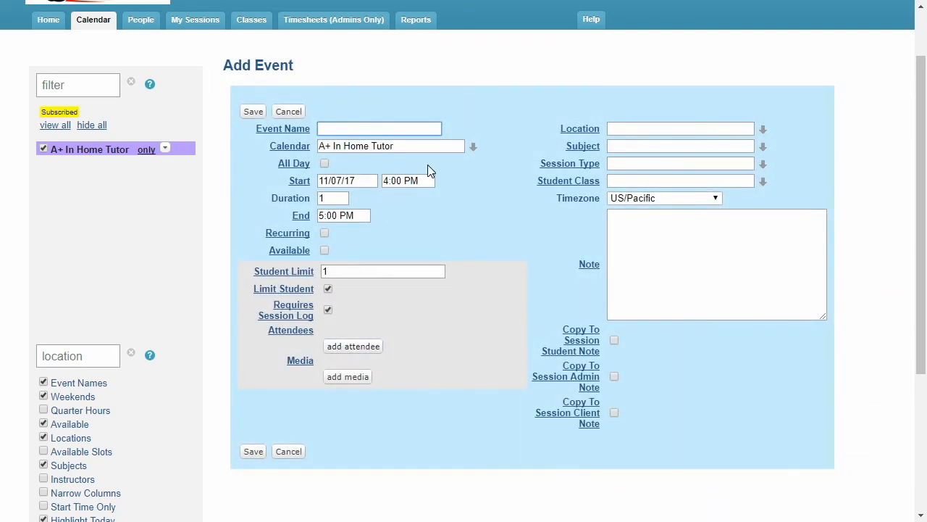
{"action": "left_click", "coordinate": [367, 347]}
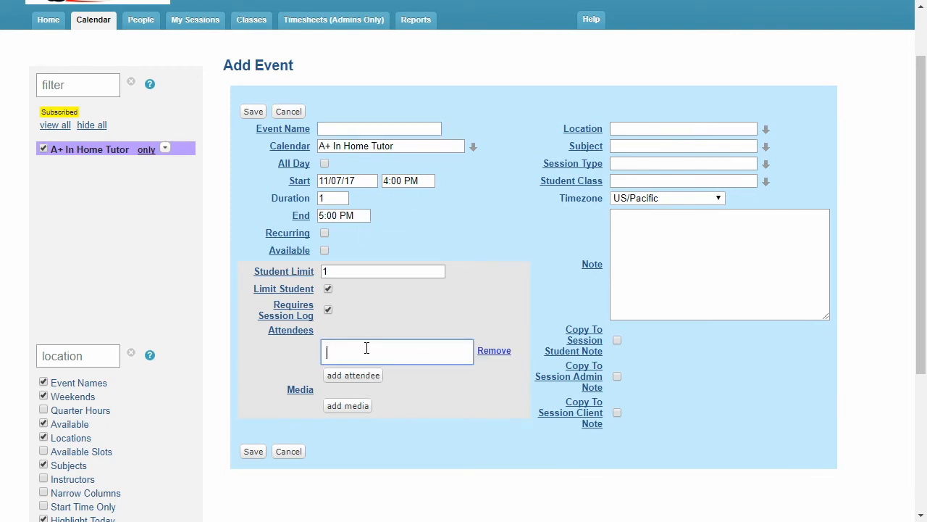
{"action": "type", "text": "arm"}
{"action": "left_click", "coordinate": [365, 377]}
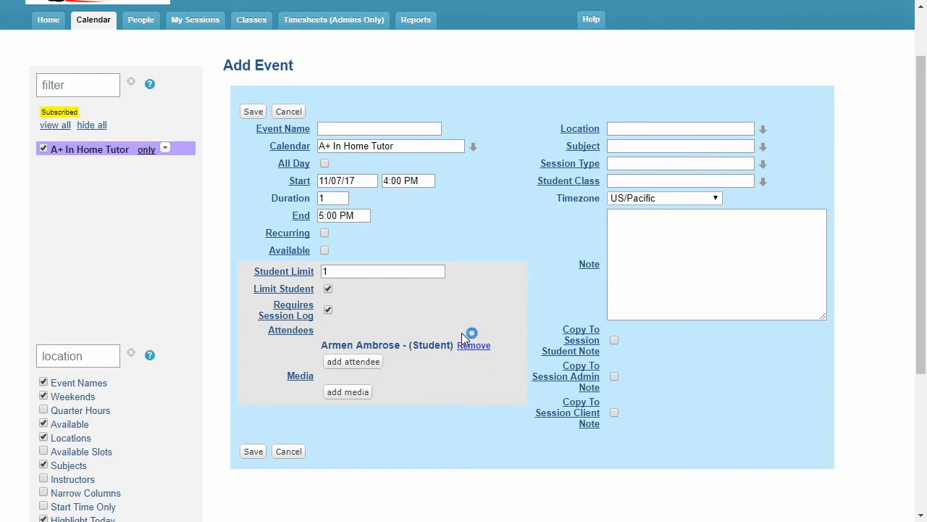
Set the November 7 event's subject to Algebra and its session type to Session Rate
{"action": "left_click", "coordinate": [659, 147]}
{"action": "type", "text": "al"}
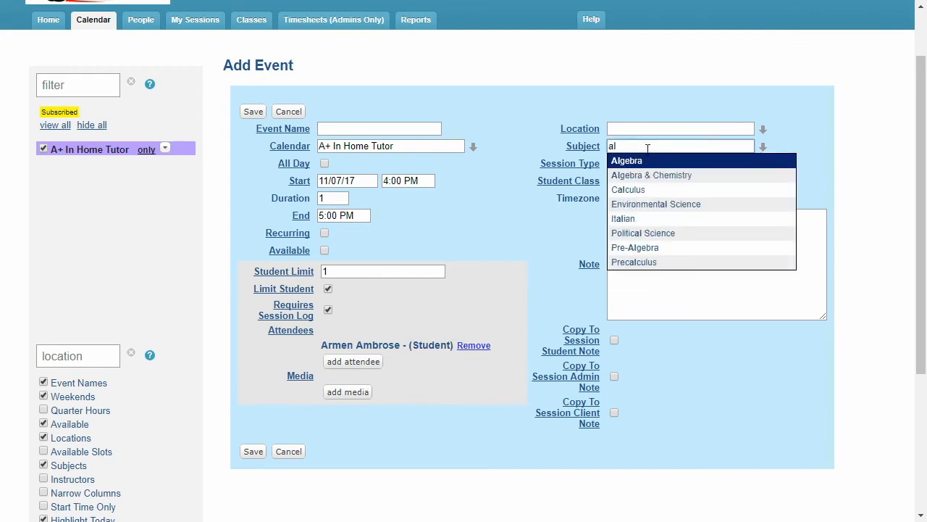
{"action": "left_click", "coordinate": [634, 162]}
{"action": "left_click", "coordinate": [639, 163]}
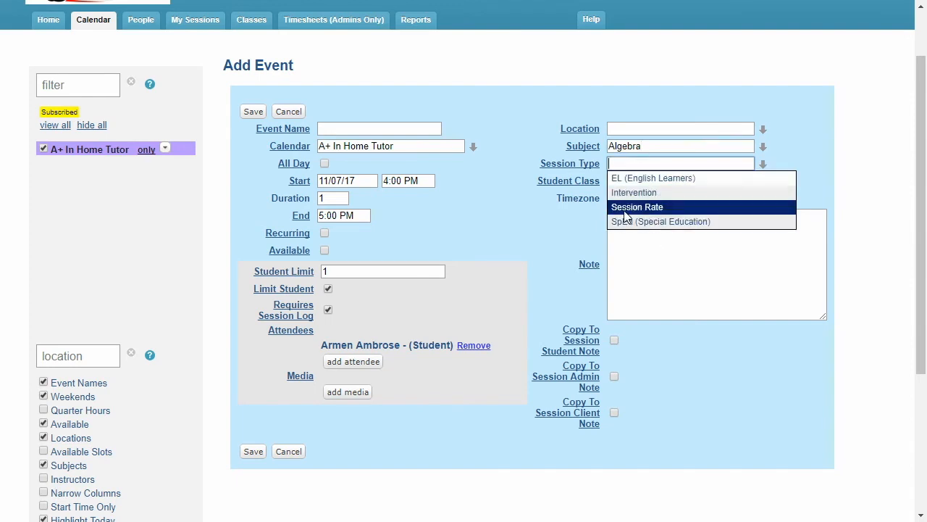
{"action": "left_click", "coordinate": [668, 210]}
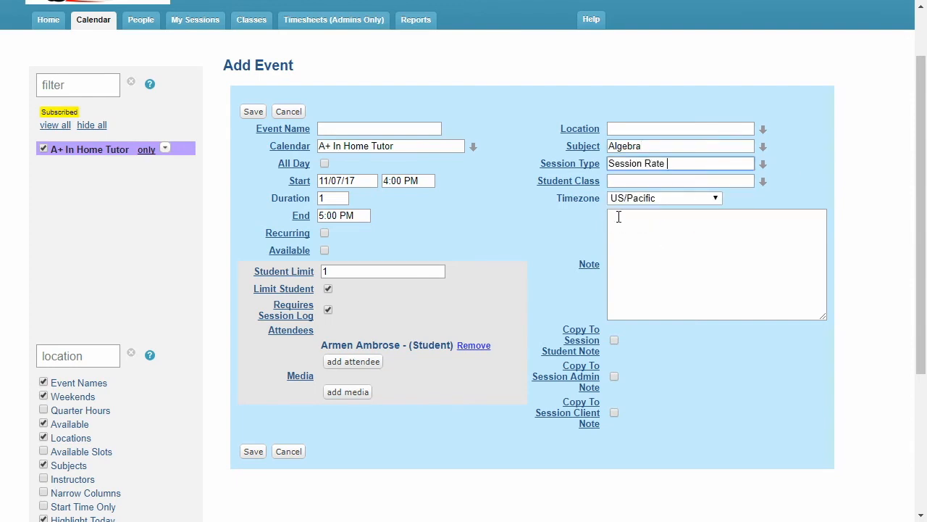
Make the Algebra event recur every week on Tuesday and Thursday
{"action": "left_click", "coordinate": [325, 233]}
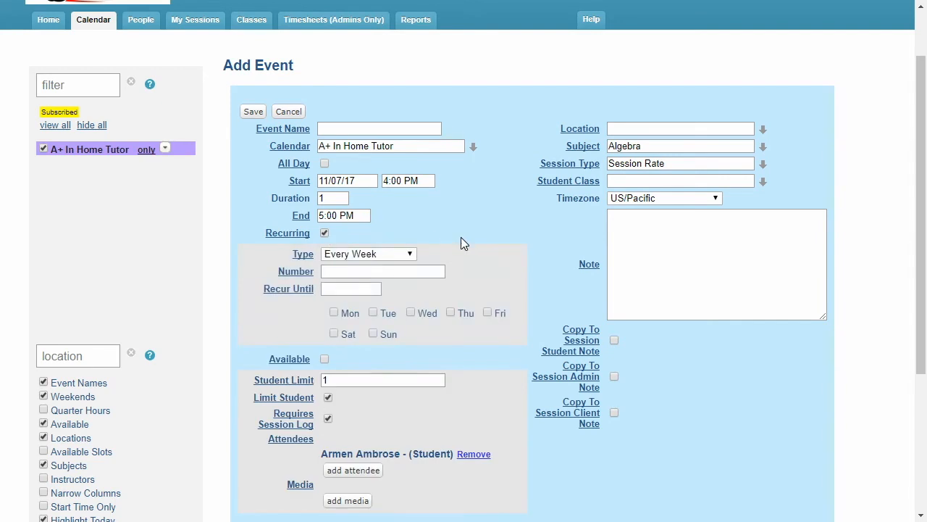
{"action": "left_click", "coordinate": [389, 314]}
{"action": "left_click", "coordinate": [468, 314]}
Try a recurrence number of 4 for the Algebra event and clear the value
{"action": "left_click", "coordinate": [436, 271]}
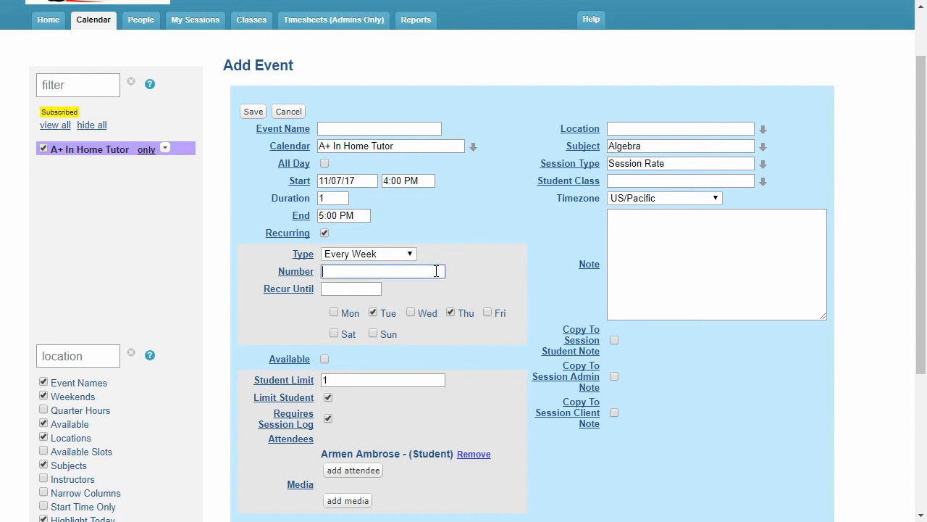
{"action": "type", "text": "4"}
{"action": "left_click_drag", "start_coordinate": [381, 271], "coordinate": [326, 271]}
{"action": "key", "text": "BackSpace"}
Set the Algebra event to recur until 6/16/18 and save the recurring event
{"action": "left_click", "coordinate": [362, 290]}
{"action": "left_click", "coordinate": [721, 308]}
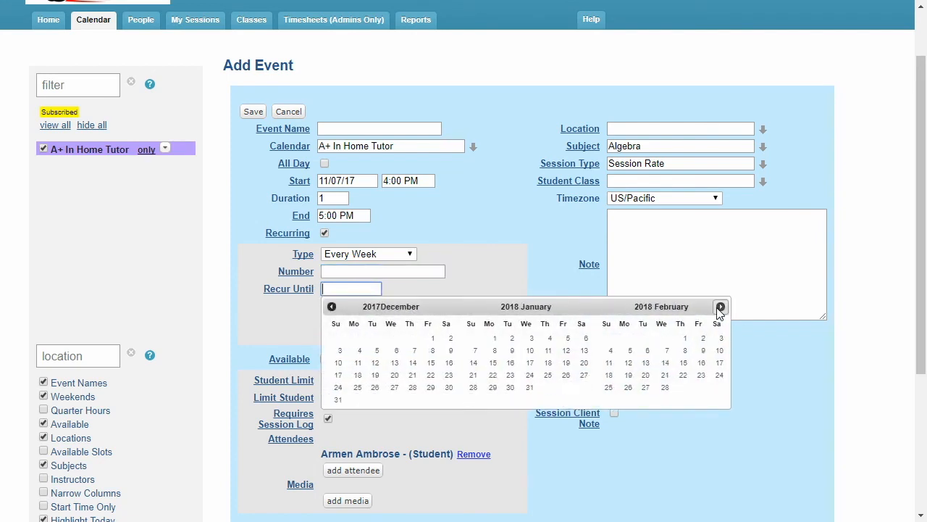
{"action": "left_click", "coordinate": [721, 307]}
{"action": "left_click", "coordinate": [720, 307]}
{"action": "left_click", "coordinate": [721, 307]}
{"action": "left_click", "coordinate": [721, 308]}
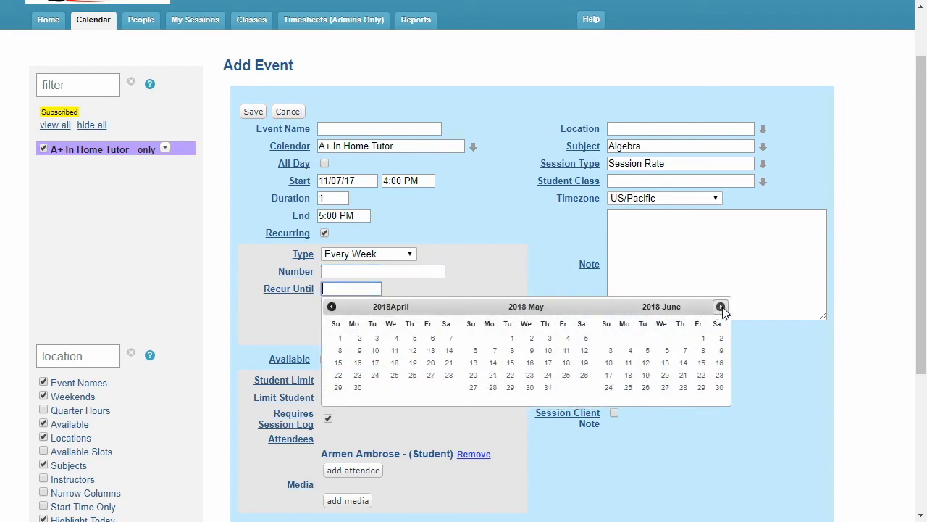
{"action": "left_click", "coordinate": [720, 362]}
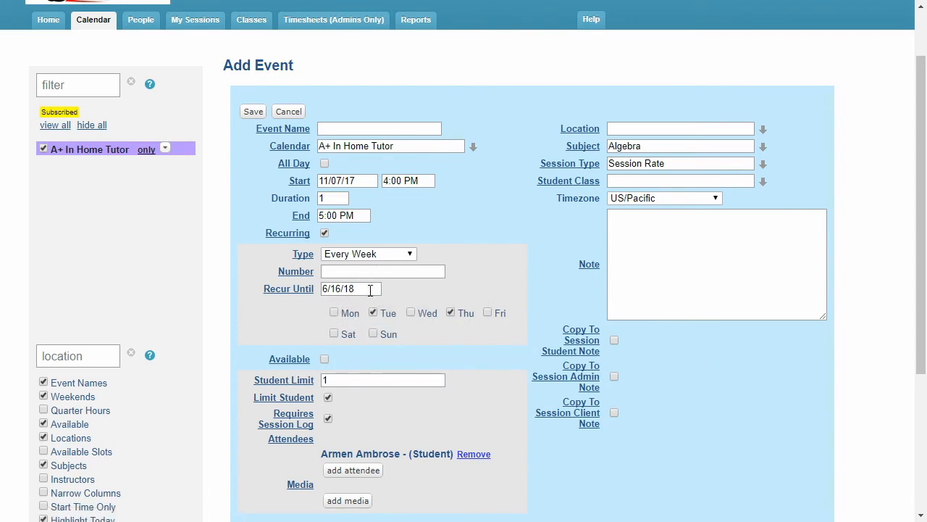
{"action": "left_click", "coordinate": [252, 111]}
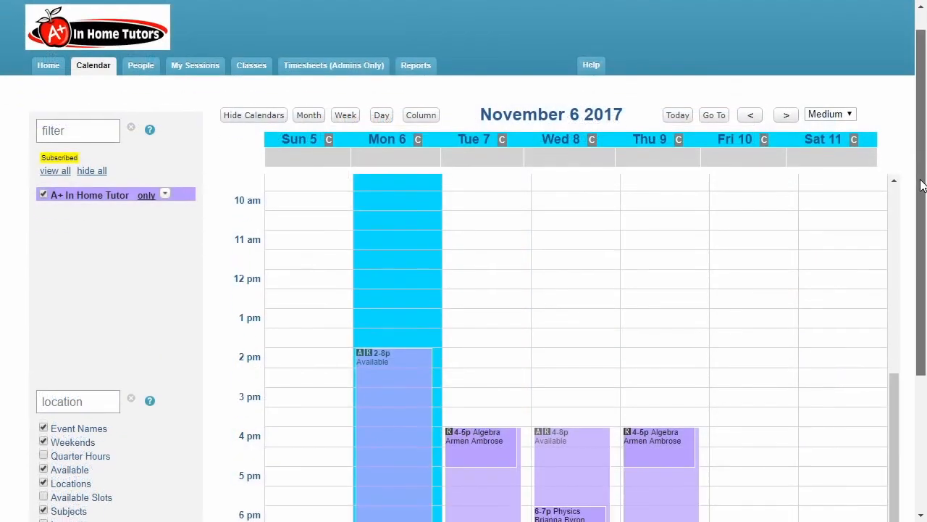
Delete only the Thursday, November 23, 2017 occurrence of the recurring Algebra session
{"action": "scroll", "coordinate": [924, 230], "scroll_direction": "down", "scroll_amount": 1}
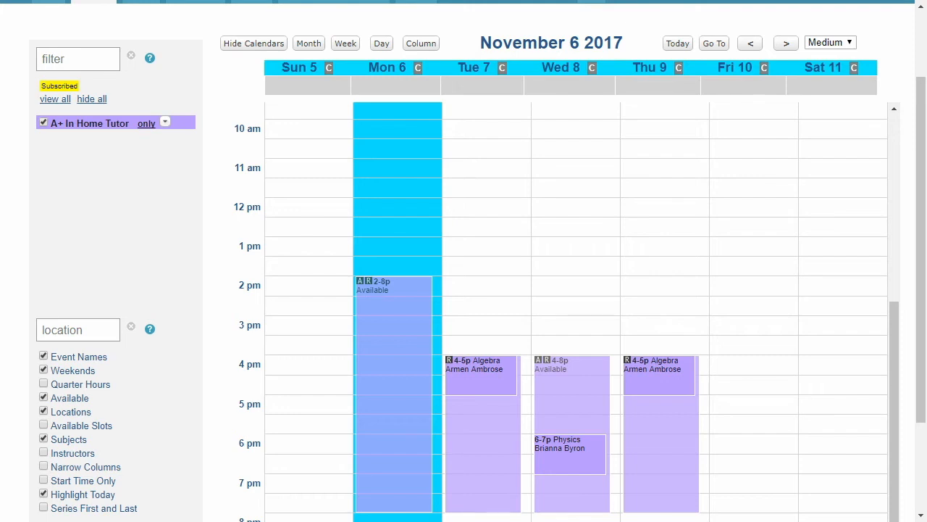
{"action": "left_click", "coordinate": [786, 45]}
{"action": "left_click", "coordinate": [787, 45]}
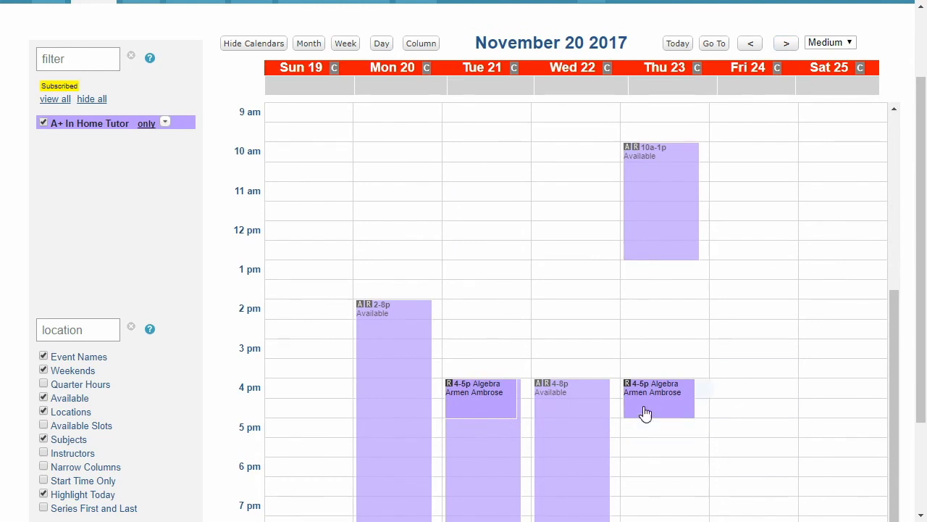
{"action": "left_click", "coordinate": [689, 414]}
{"action": "scroll", "coordinate": [558, 275], "scroll_direction": "up", "scroll_amount": 1}
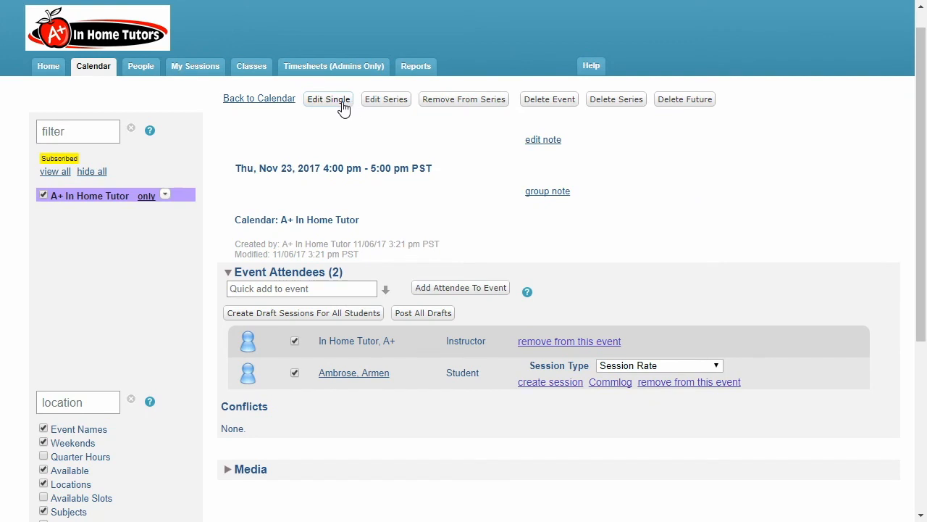
{"action": "left_click", "coordinate": [563, 103]}
{"action": "left_click", "coordinate": [542, 313]}
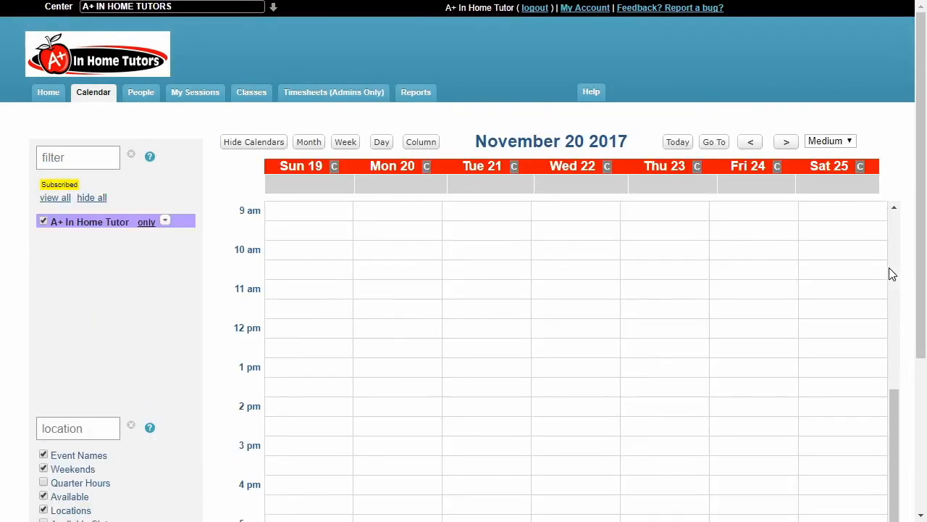
Open the Thursday, November 30 Algebra session for single-event editing and save it with its existing settings
{"action": "left_click_drag", "start_coordinate": [923, 263], "coordinate": [917, 351]}
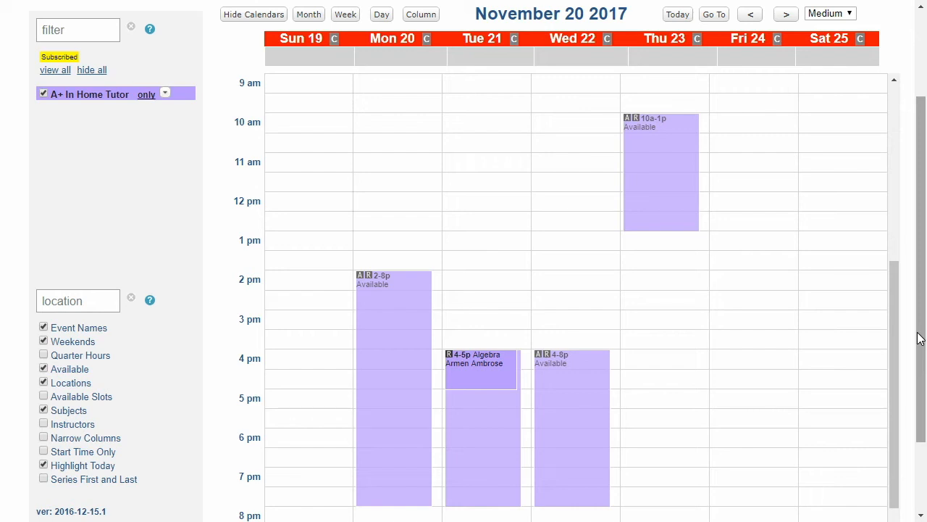
{"action": "scroll", "coordinate": [920, 338], "scroll_direction": "up", "scroll_amount": 1}
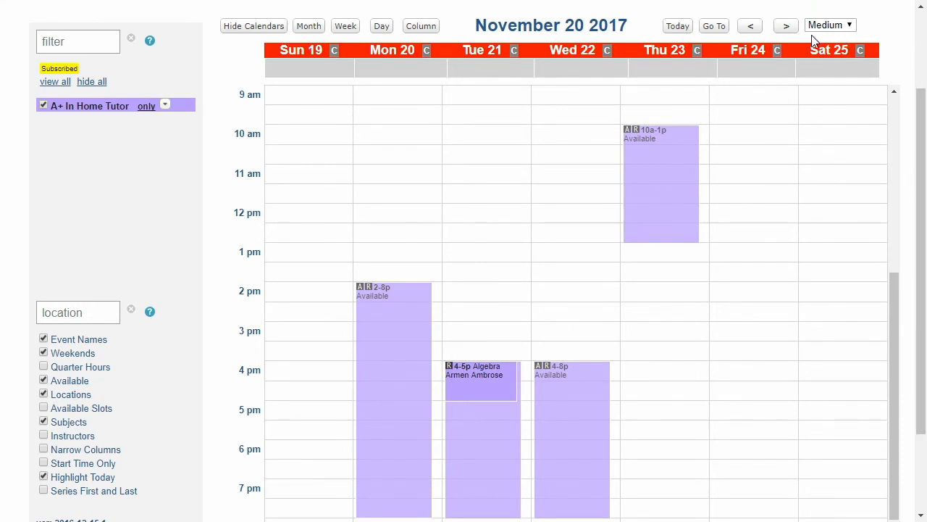
{"action": "left_click", "coordinate": [789, 26]}
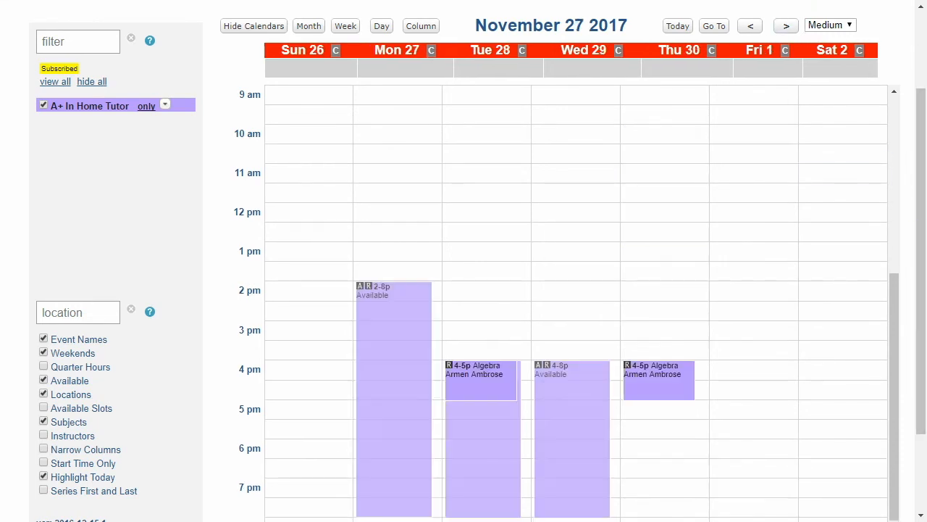
{"action": "left_click", "coordinate": [647, 380]}
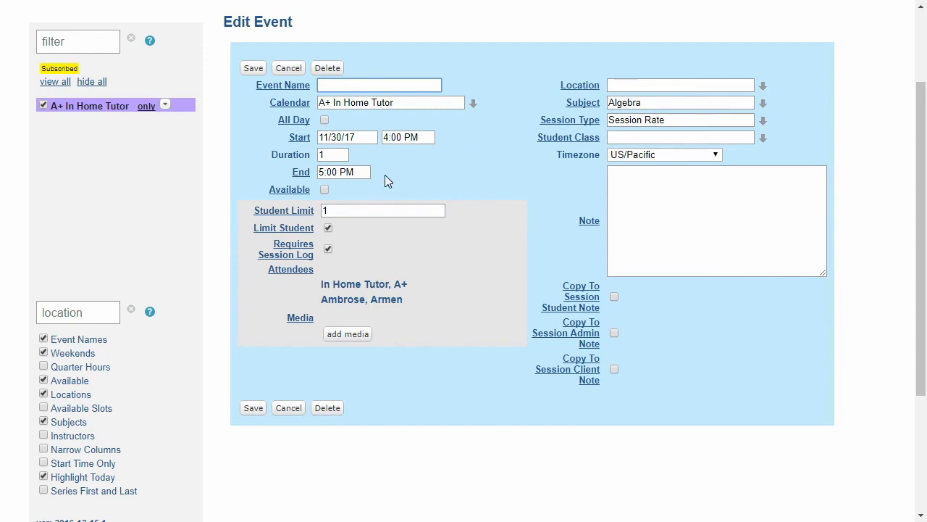
{"action": "left_click", "coordinate": [252, 67]}
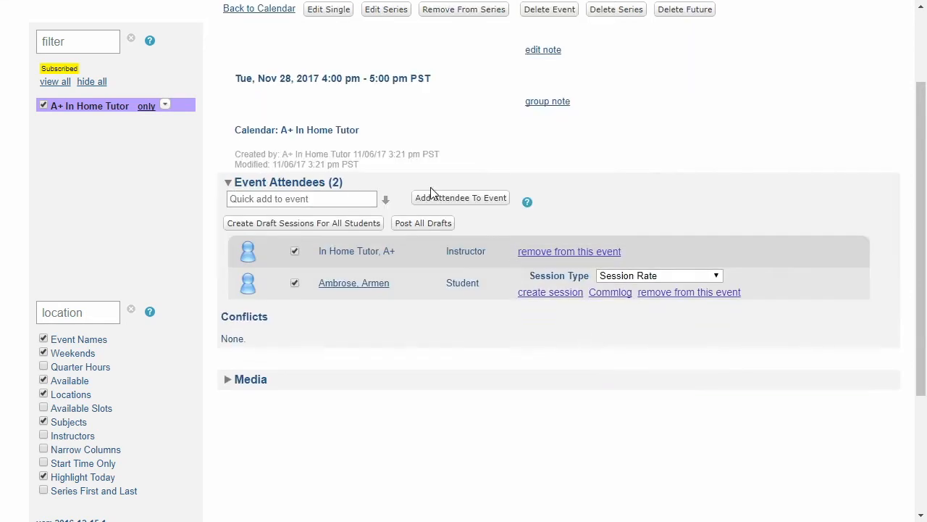
Edit the Algebra series from November 28, 2017 so it repeats on Tuesday and Wednesday instead of Tuesday and Thursday, and save it
{"action": "left_click", "coordinate": [379, 13]}
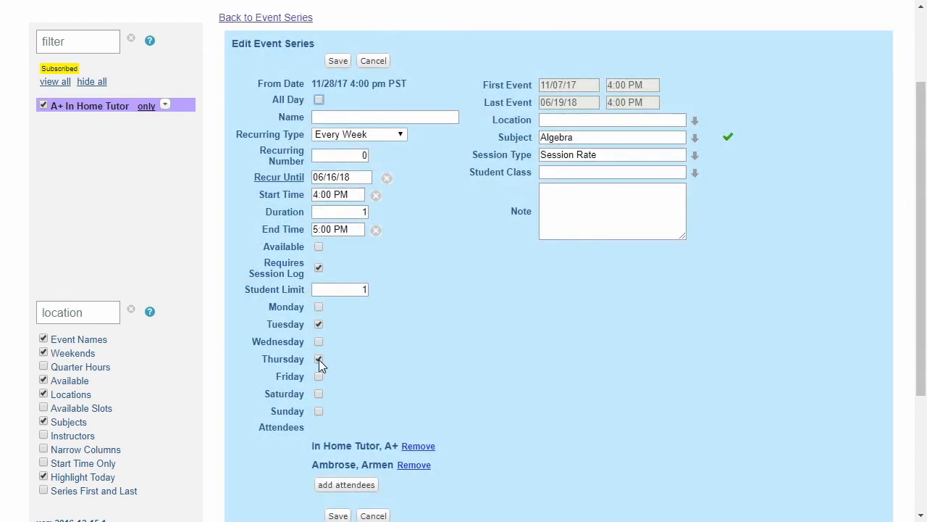
{"action": "left_click", "coordinate": [319, 342]}
{"action": "left_click", "coordinate": [337, 61]}
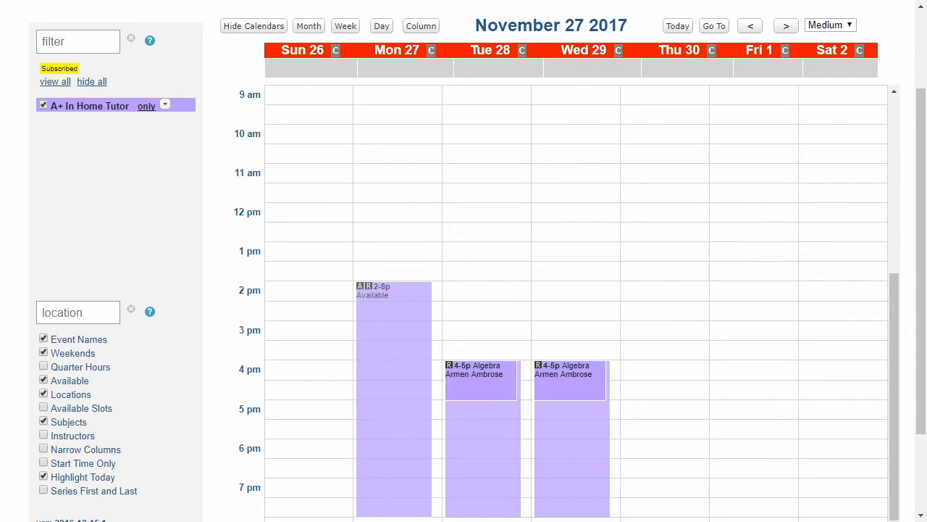
Review the earlier calendar weeks, return to the current week and view the details of the Tuesday, November 7 Algebra session
{"action": "left_click", "coordinate": [751, 26]}
{"action": "left_click", "coordinate": [751, 27]}
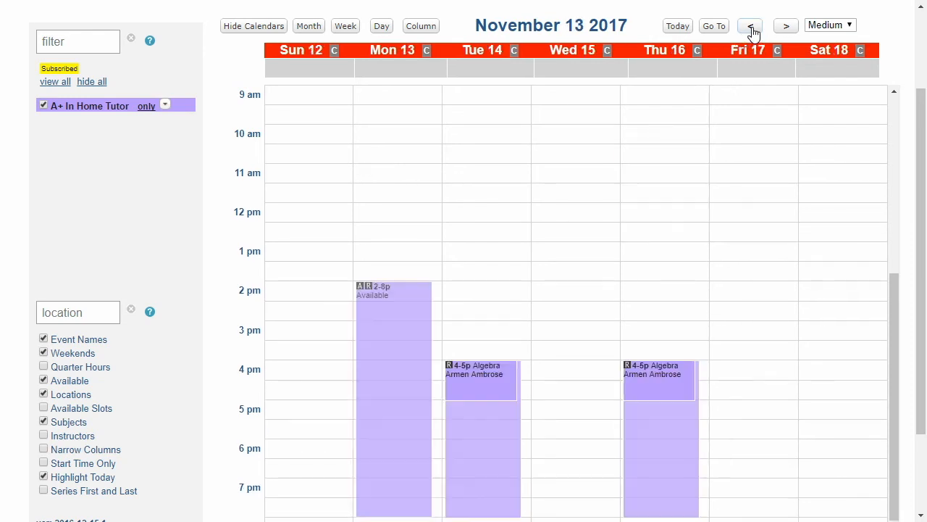
{"action": "left_click", "coordinate": [681, 31]}
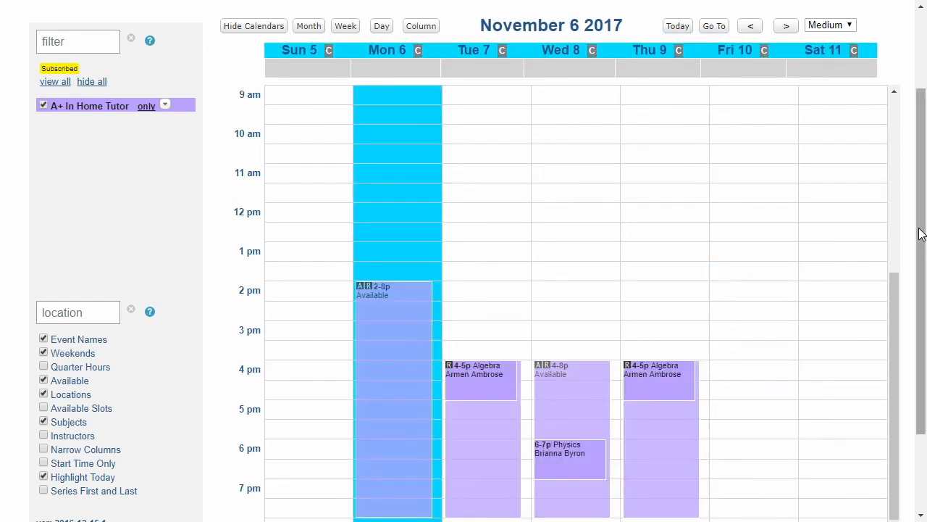
{"action": "scroll", "coordinate": [918, 216], "scroll_direction": "down", "scroll_amount": 1}
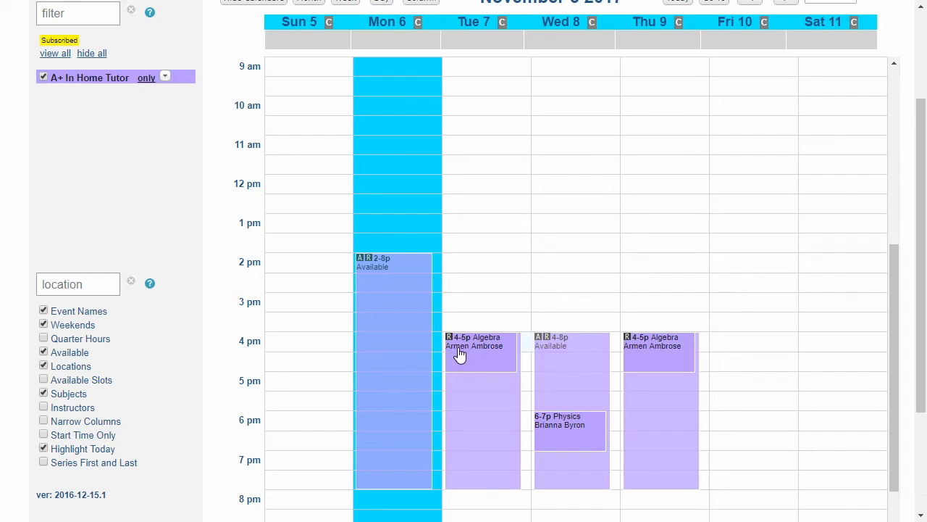
{"action": "left_click", "coordinate": [462, 355]}
{"action": "scroll", "coordinate": [413, 201], "scroll_direction": "up", "scroll_amount": 3}
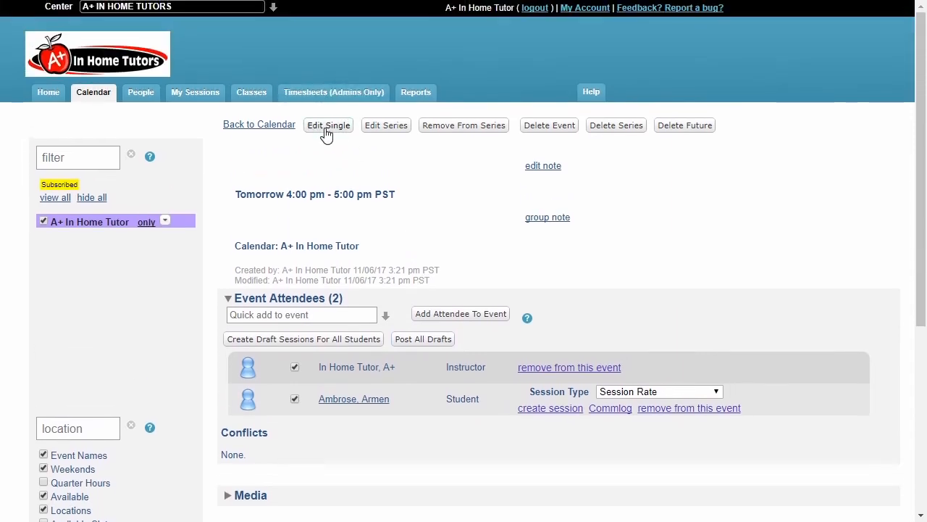
{"action": "left_click", "coordinate": [283, 126]}
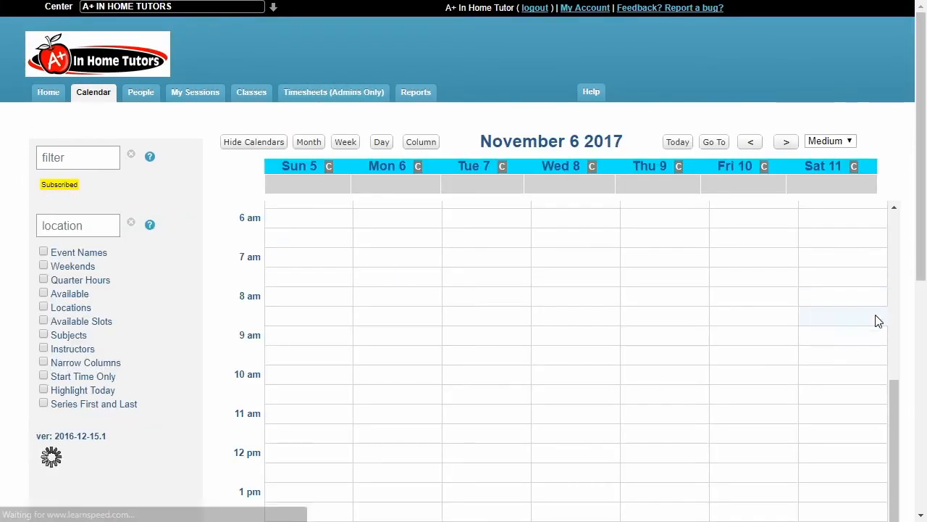
Move the Tuesday, November 7 Algebra session on the calendar to 5:00–6:00 pm
{"action": "scroll", "coordinate": [902, 317], "scroll_direction": "down", "scroll_amount": 3}
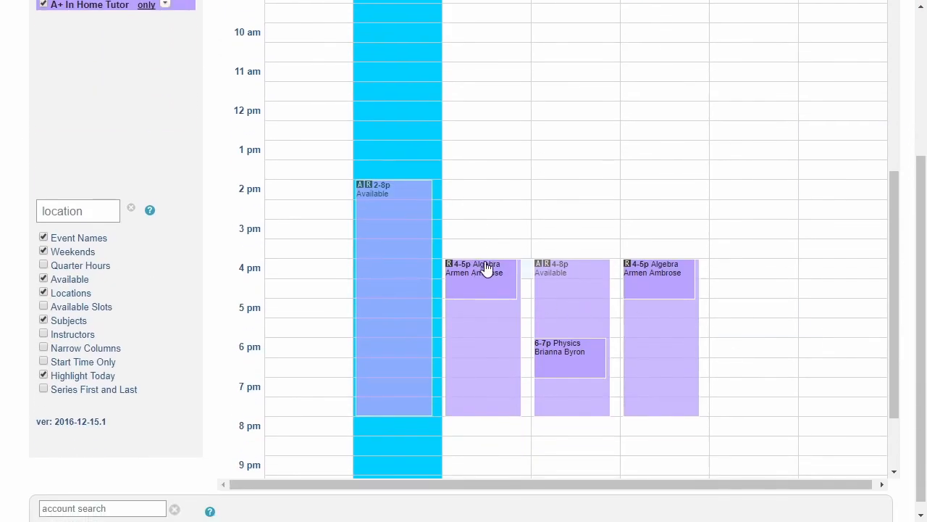
{"action": "mouse_move", "coordinate": [487, 269]}
{"action": "left_click_drag", "start_coordinate": [489, 270], "coordinate": [493, 314]}
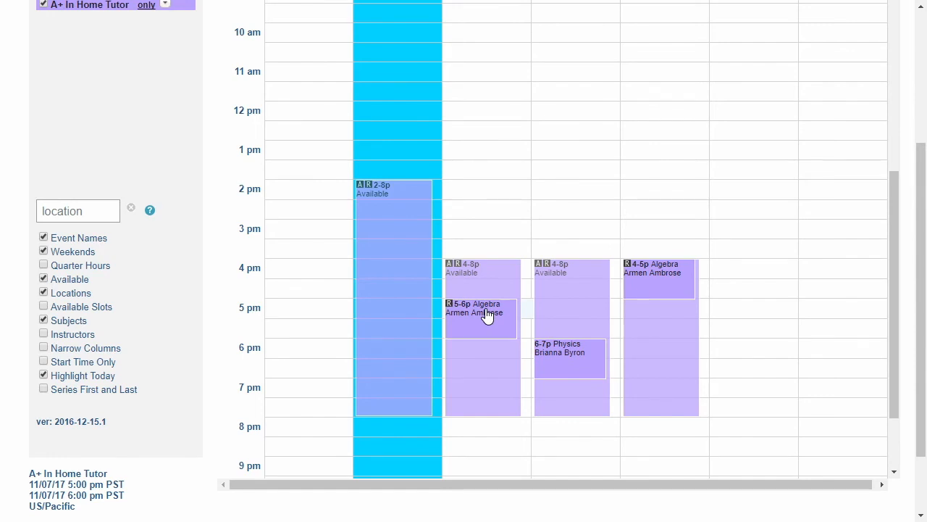
Go to the home page and expand the list of sessions needing reports
{"action": "scroll", "coordinate": [488, 315], "scroll_direction": "up", "scroll_amount": 2}
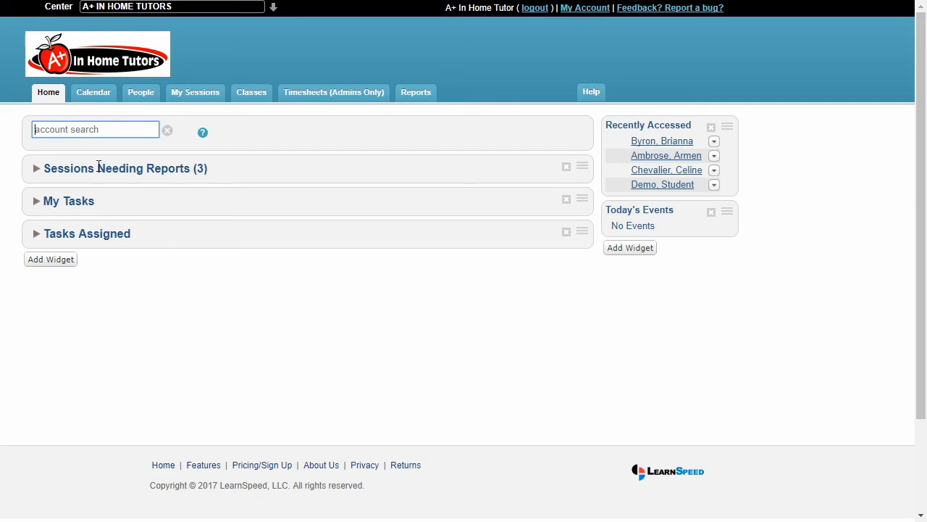
{"action": "left_click", "coordinate": [222, 172]}
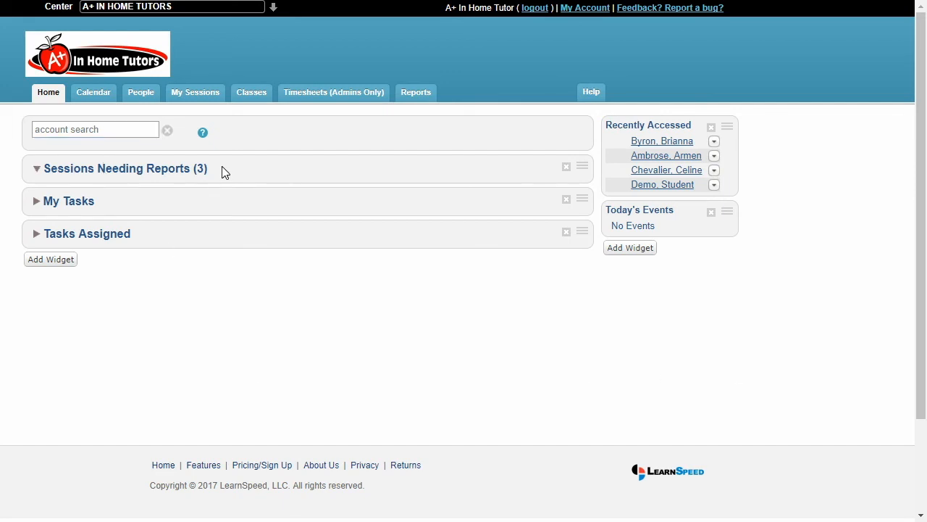
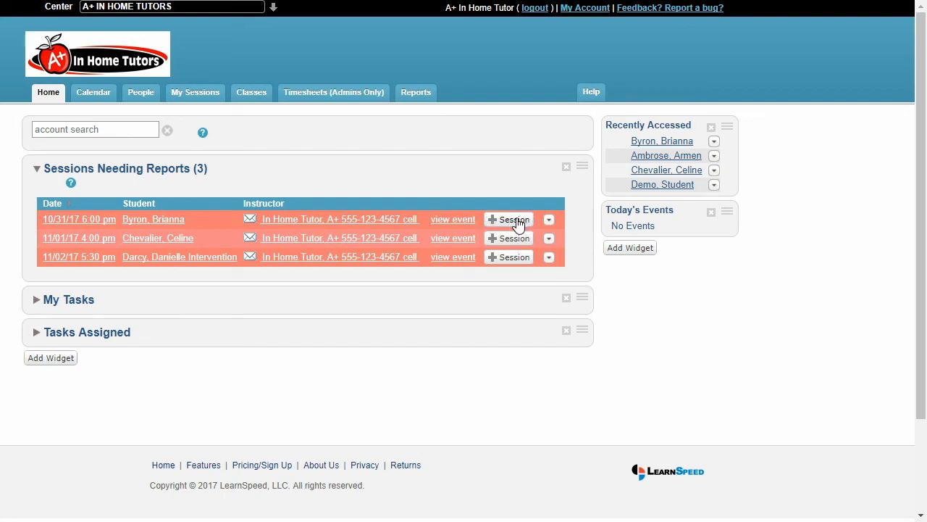
Open a report for the October 31, 2017 6:00 pm session, set its type to Session Rate and view the attendance options
{"action": "left_click", "coordinate": [517, 225]}
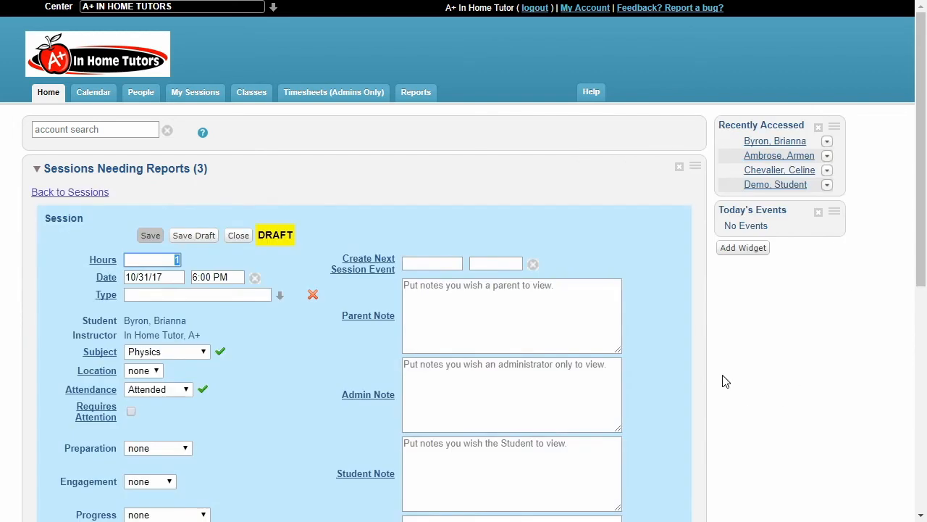
{"action": "scroll", "coordinate": [725, 380], "scroll_direction": "down", "scroll_amount": 2}
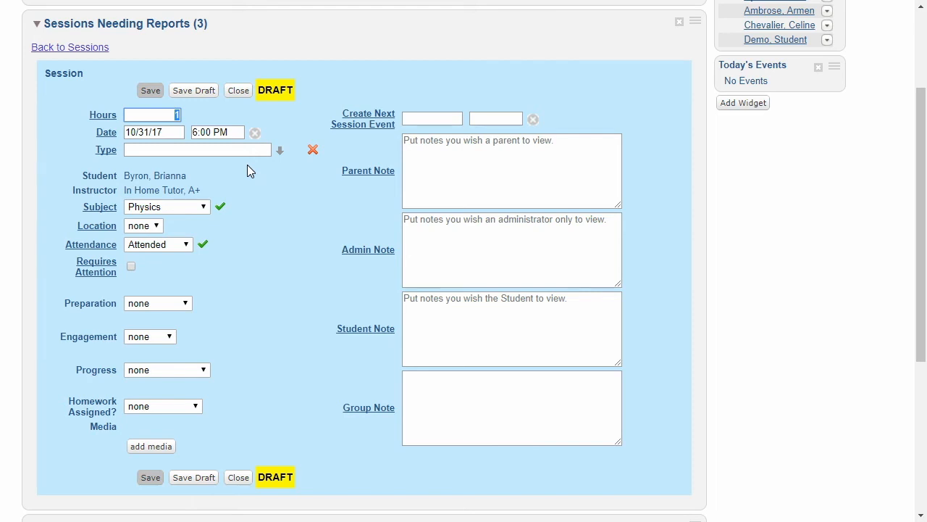
{"action": "left_click", "coordinate": [282, 153]}
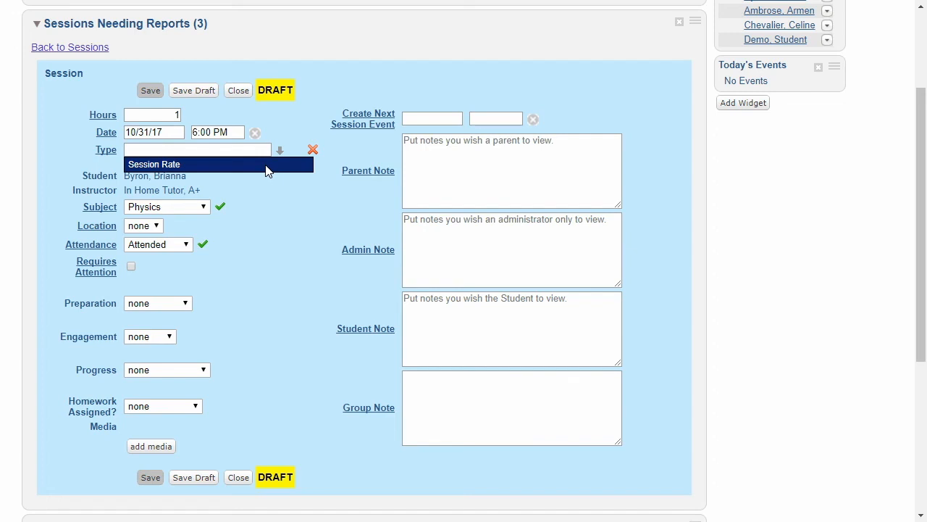
{"action": "left_click", "coordinate": [265, 167]}
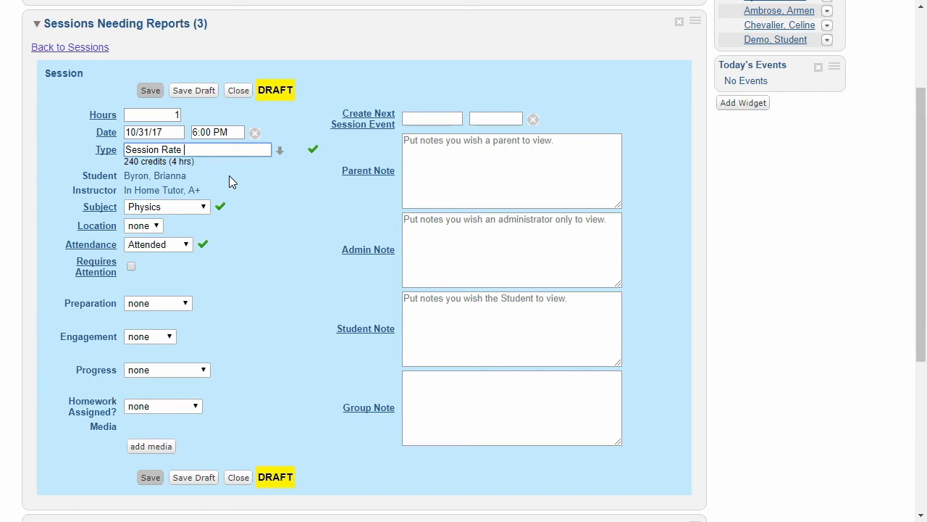
{"action": "left_click", "coordinate": [186, 244]}
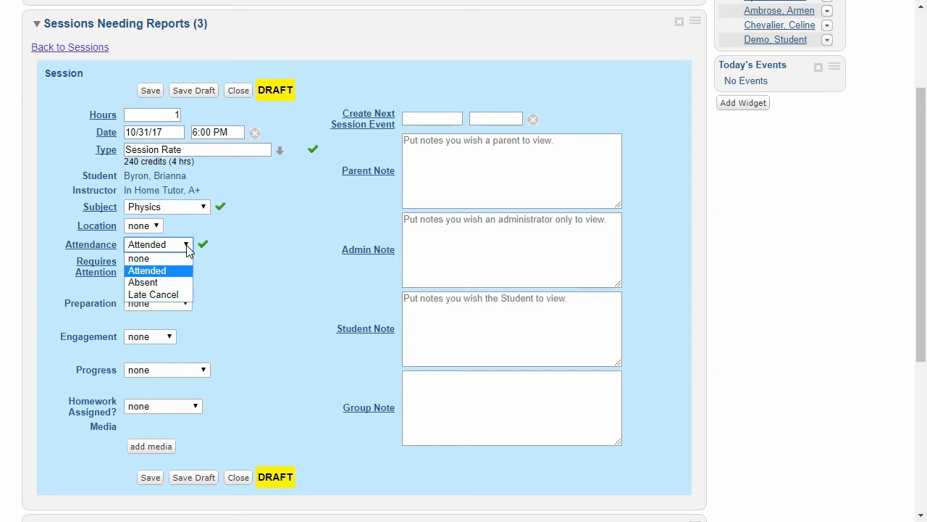
{"action": "left_click", "coordinate": [253, 247]}
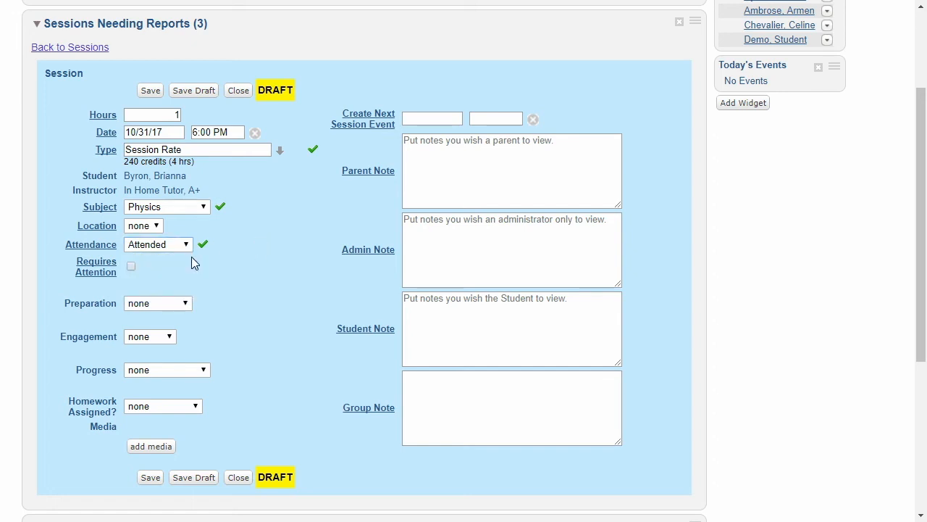
Rate the Physics session with preparation Prepared, engagement High, progress On Track and homework assigned "Yes - see note"
{"action": "left_click", "coordinate": [187, 302]}
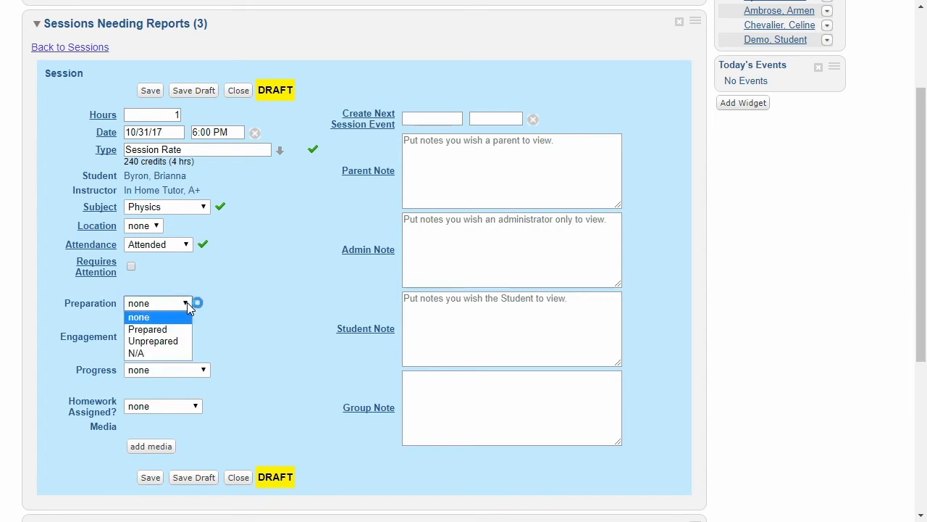
{"action": "left_click", "coordinate": [173, 330]}
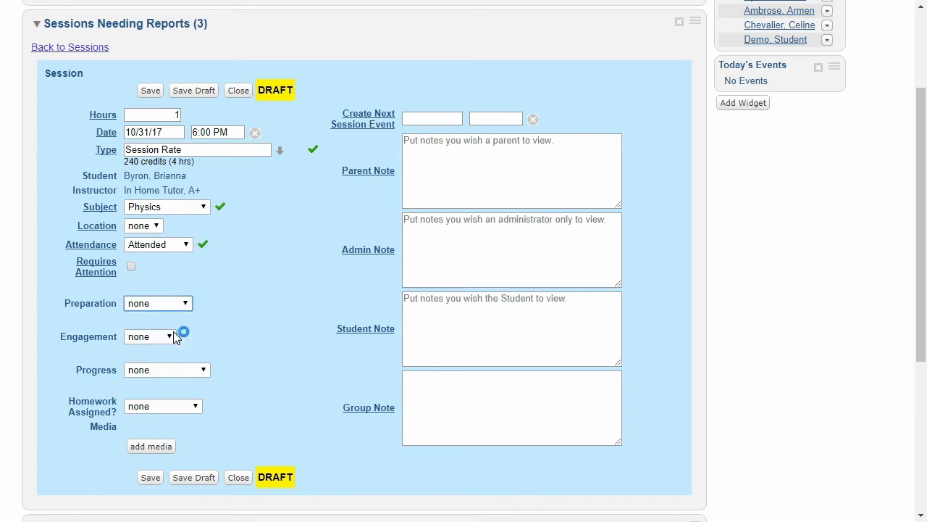
{"action": "left_click", "coordinate": [163, 341]}
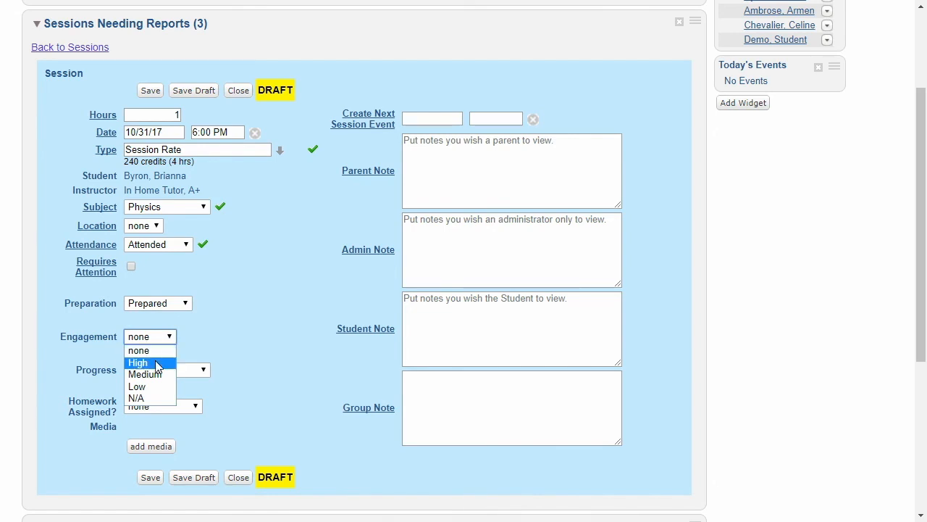
{"action": "left_click", "coordinate": [156, 364]}
{"action": "left_click", "coordinate": [202, 370]}
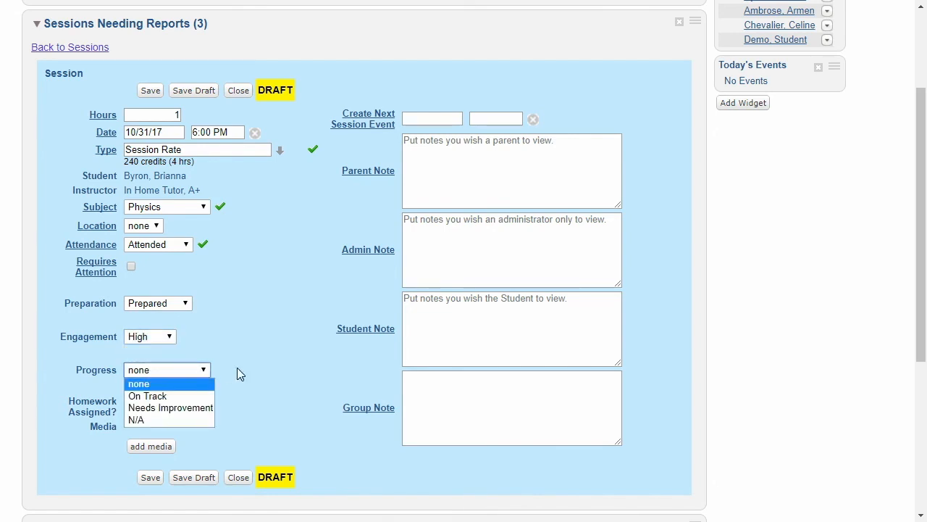
{"action": "left_click", "coordinate": [207, 396]}
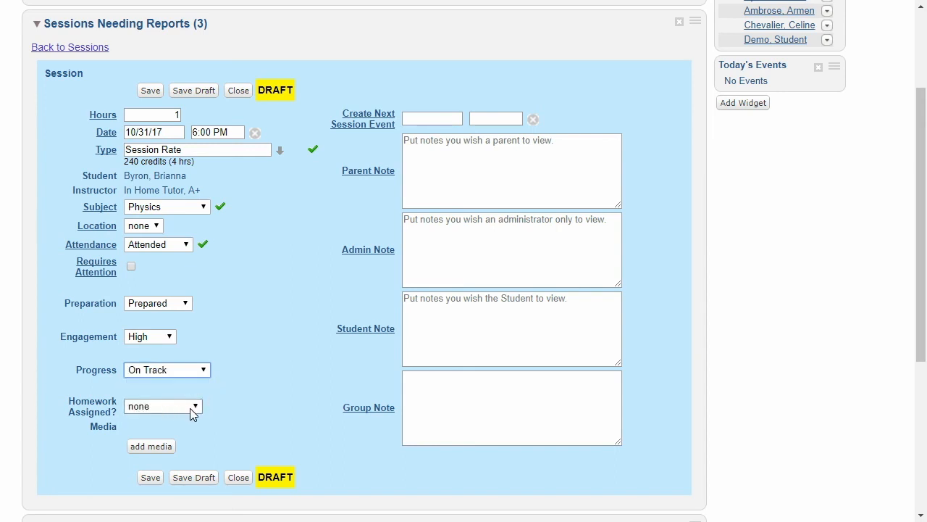
{"action": "left_click", "coordinate": [192, 408]}
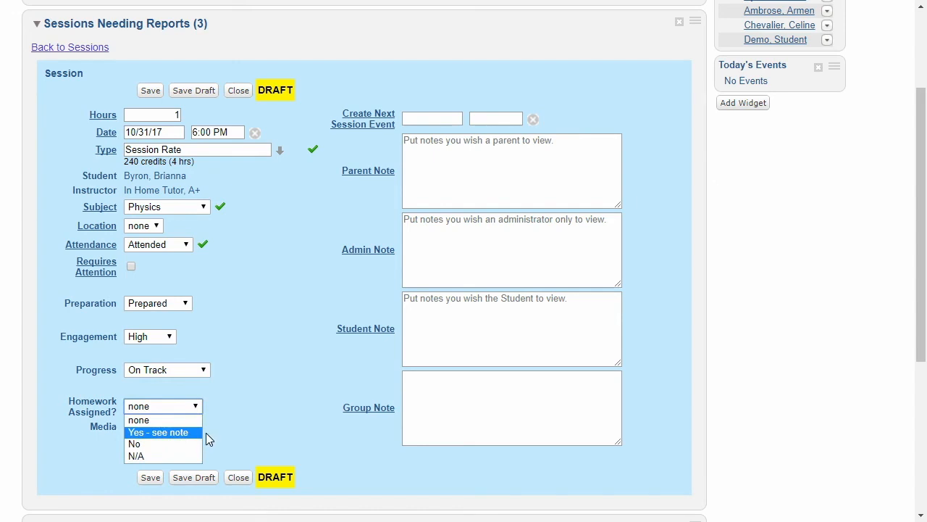
{"action": "left_click", "coordinate": [167, 434]}
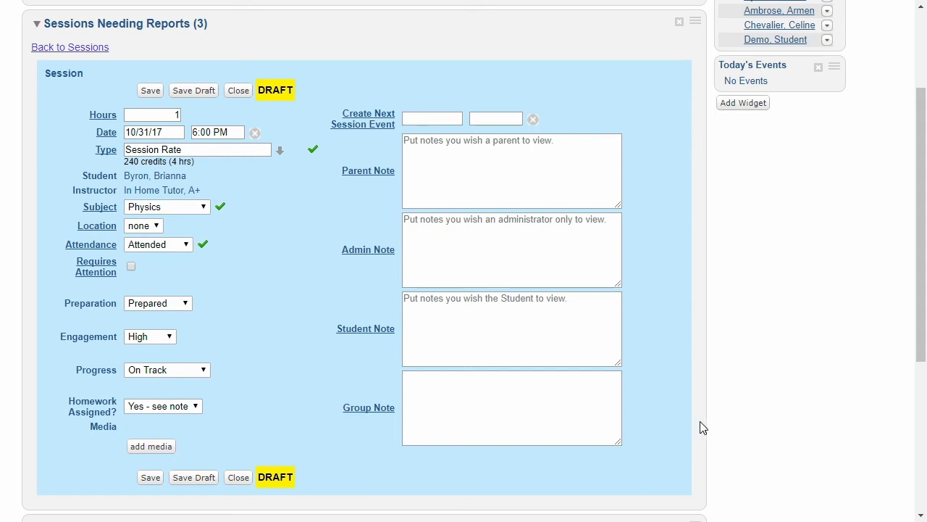
Examine the group, parent, student and admin note fields of the Physics session report
{"action": "left_click", "coordinate": [580, 392]}
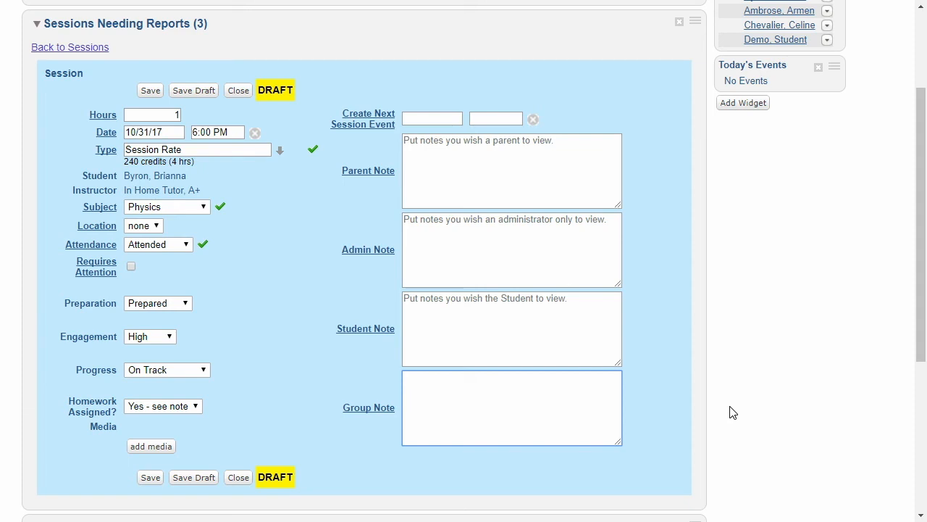
{"action": "left_click", "coordinate": [586, 182]}
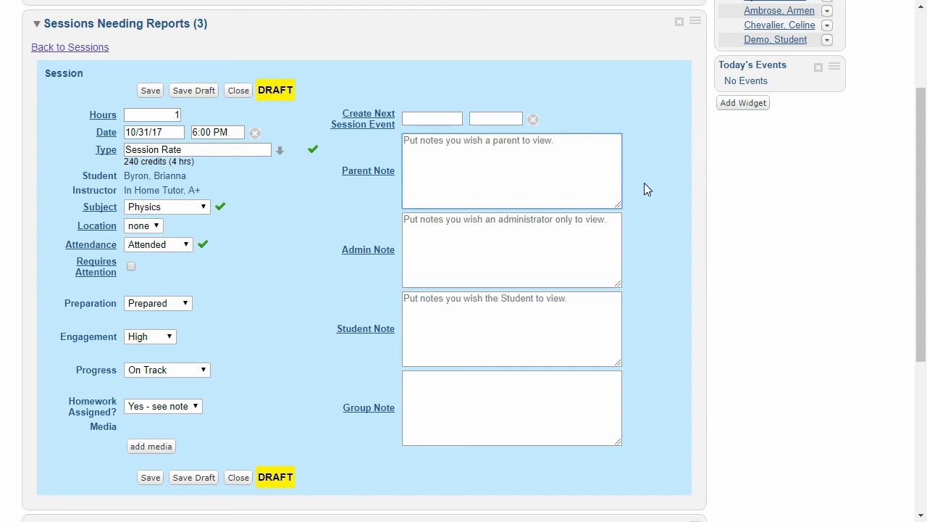
{"action": "left_click", "coordinate": [563, 327]}
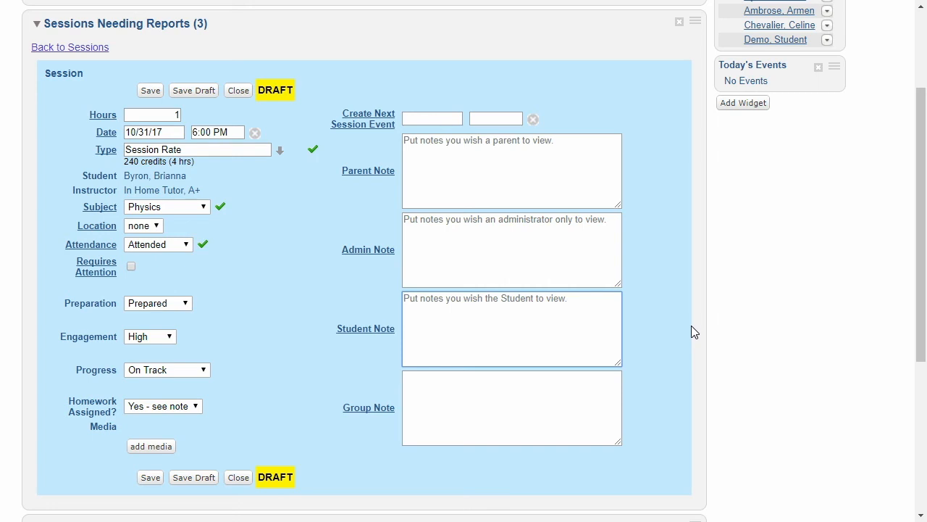
{"action": "left_click", "coordinate": [519, 251]}
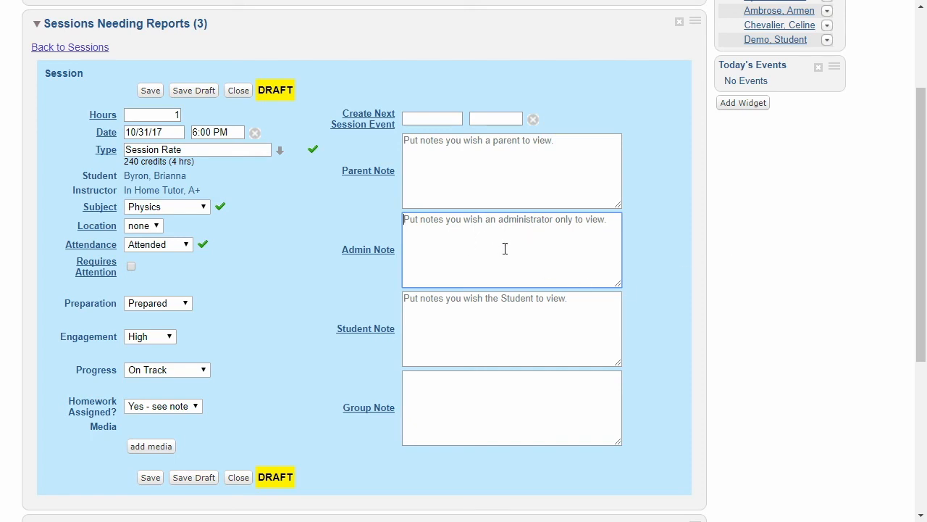
{"action": "left_click", "coordinate": [647, 225]}
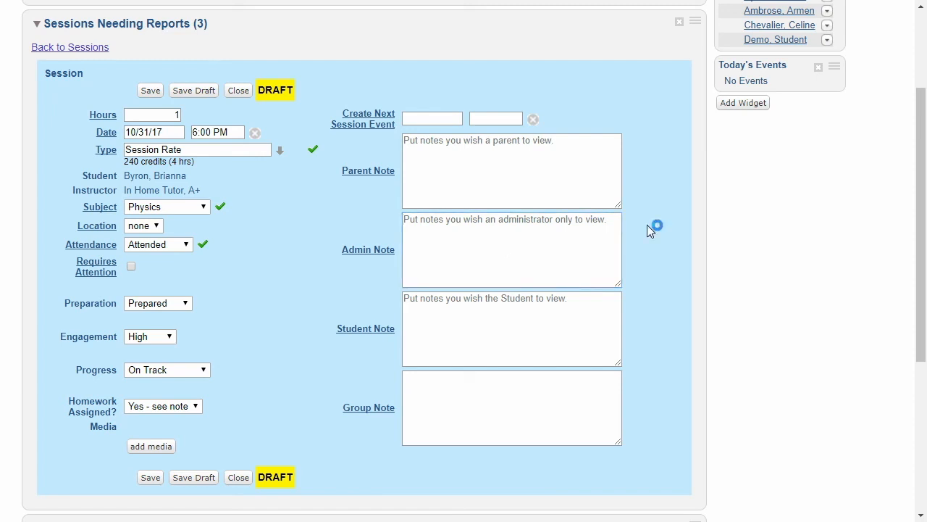
Save the Physics session report as a draft, mark it as requiring attention and save the final report
{"action": "left_click", "coordinate": [209, 97]}
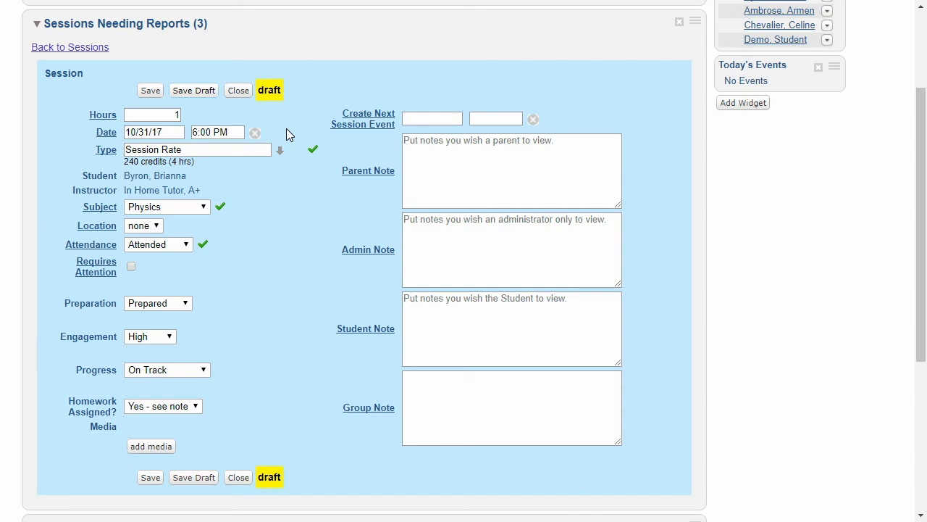
{"action": "left_click", "coordinate": [131, 267]}
{"action": "left_click", "coordinate": [150, 91]}
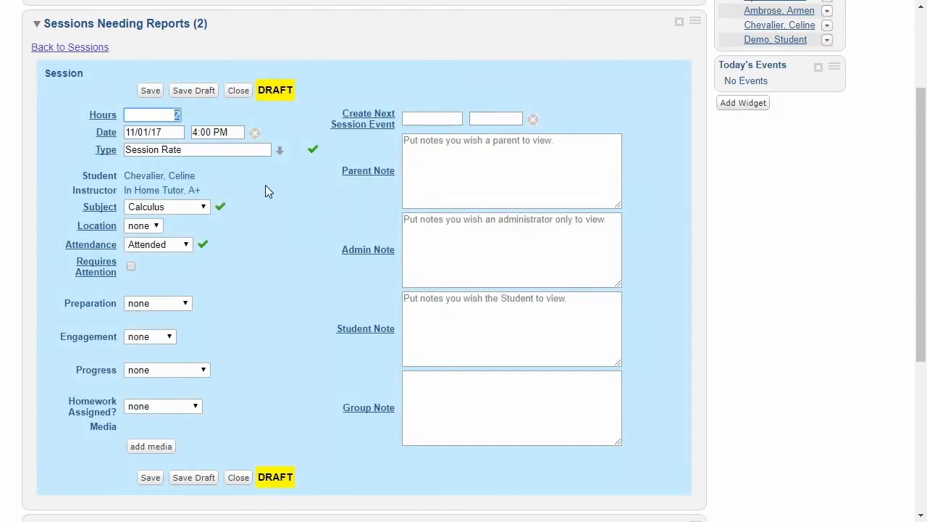
Set the attendance of the November 1, 2017 Calculus session to Absent and save its report
{"action": "left_click", "coordinate": [244, 171]}
{"action": "left_click", "coordinate": [188, 245]}
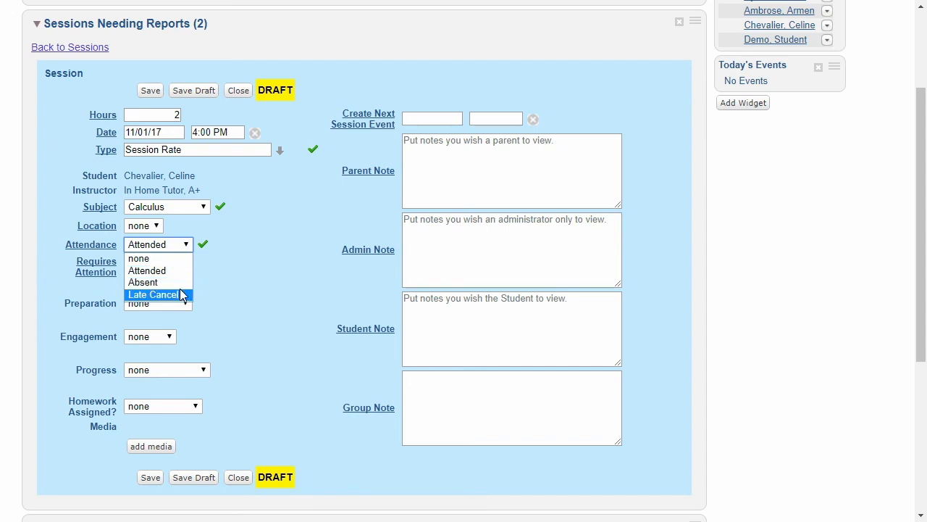
{"action": "left_click", "coordinate": [157, 282]}
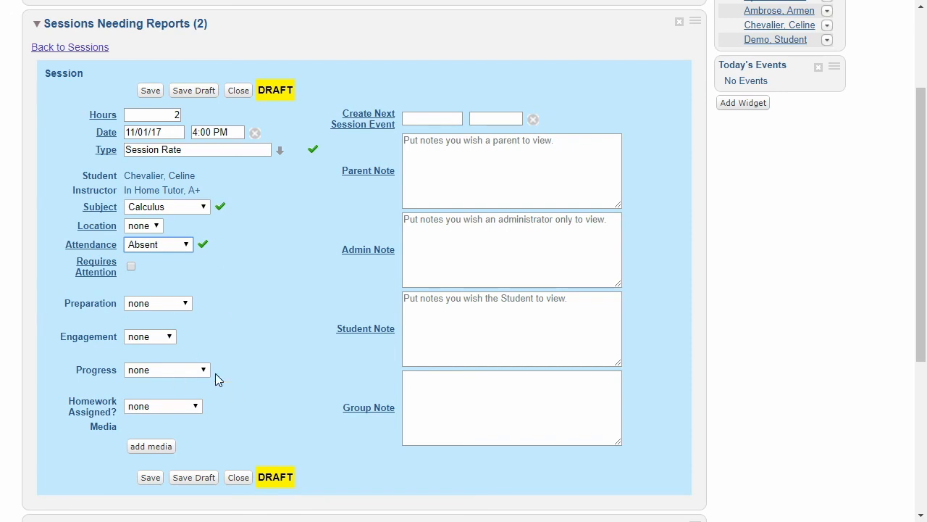
{"action": "left_click", "coordinate": [488, 308]}
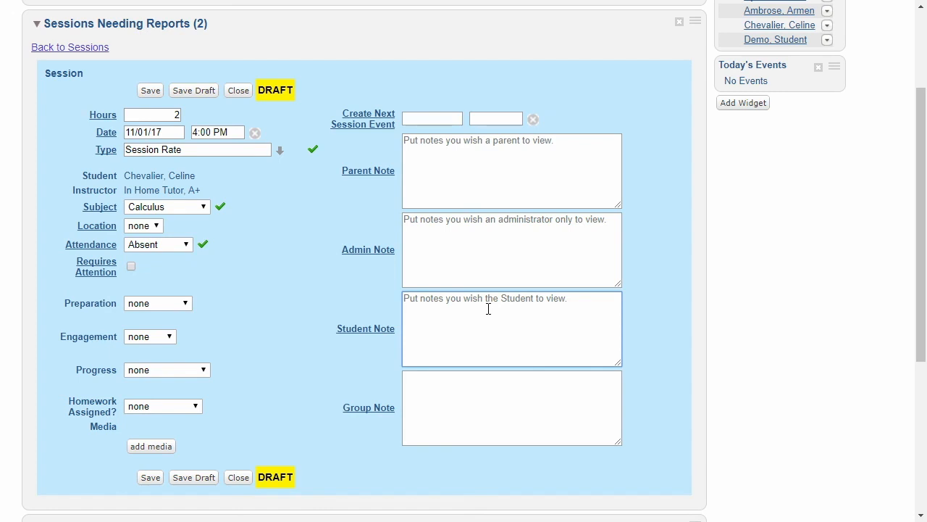
{"action": "left_click", "coordinate": [150, 92]}
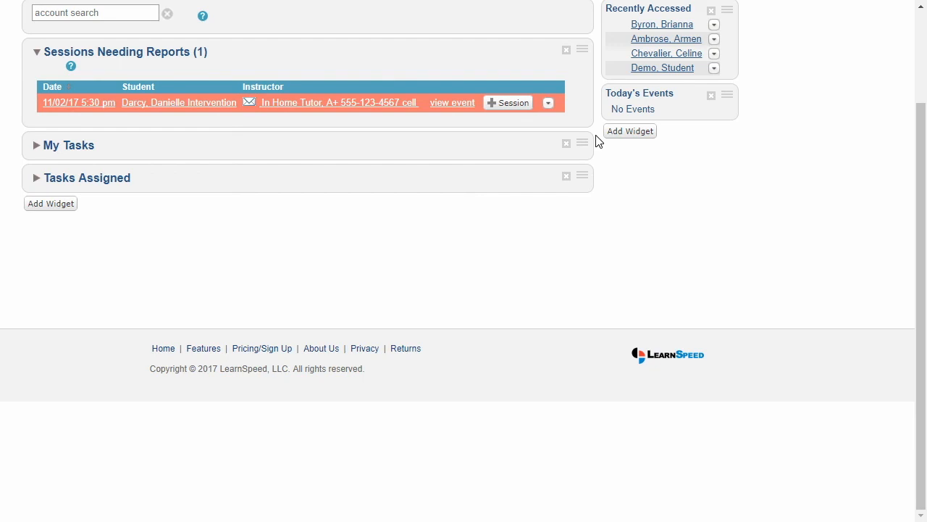
Create the report for the November 2, 2017 5:30 pm Reading session with attendance Late Cancel and save it
{"action": "scroll", "coordinate": [597, 140], "scroll_direction": "up", "scroll_amount": 1}
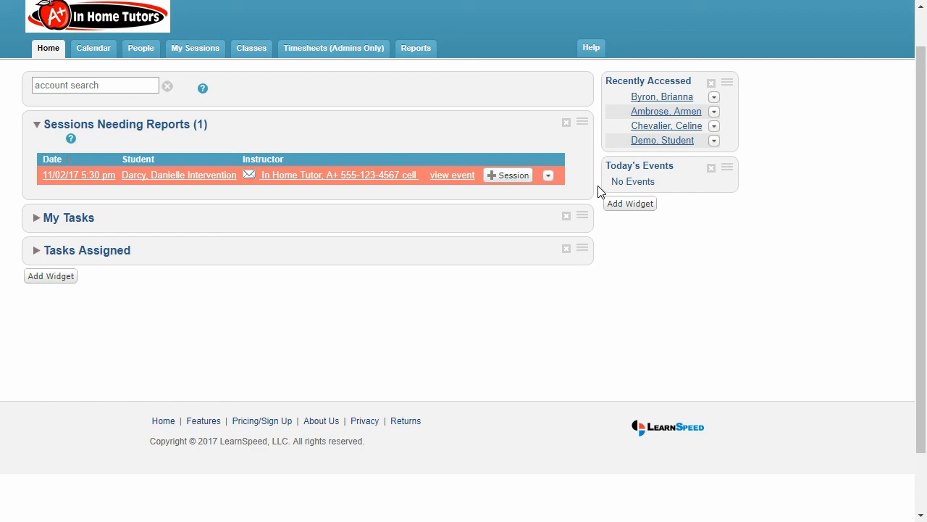
{"action": "left_click", "coordinate": [512, 179]}
{"action": "scroll", "coordinate": [670, 257], "scroll_direction": "down", "scroll_amount": 2}
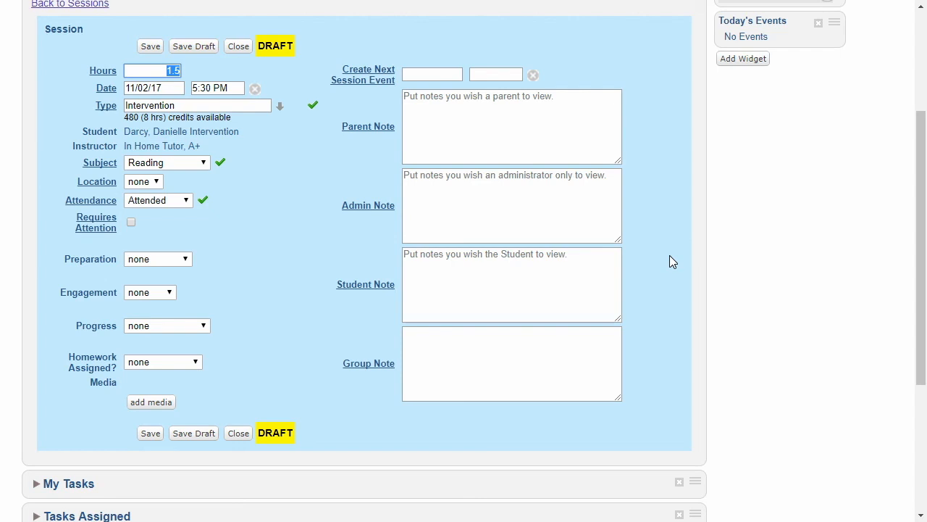
{"action": "left_click", "coordinate": [186, 203]}
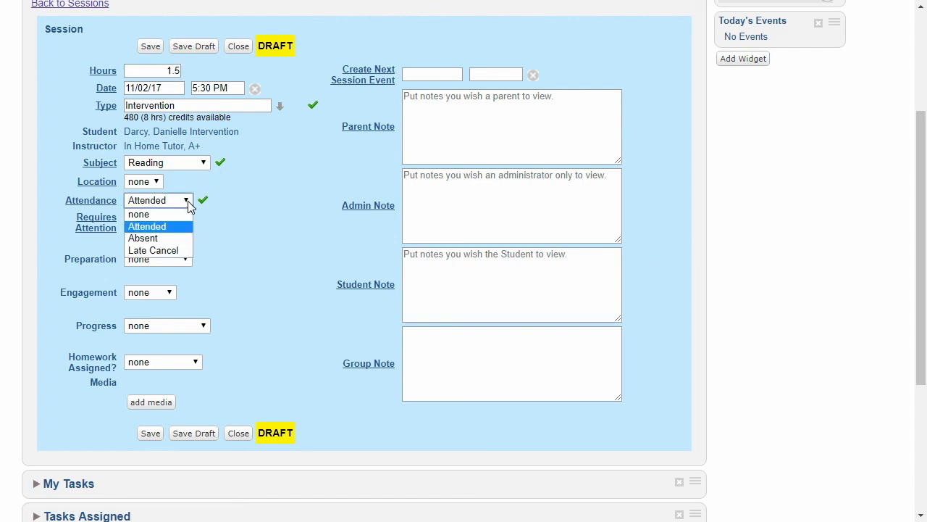
{"action": "left_click", "coordinate": [186, 251]}
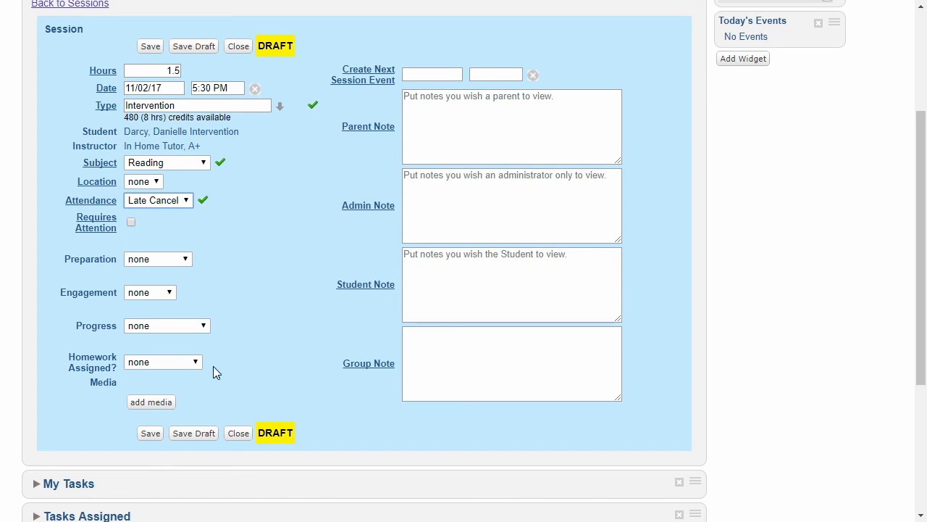
{"action": "left_click", "coordinate": [453, 270]}
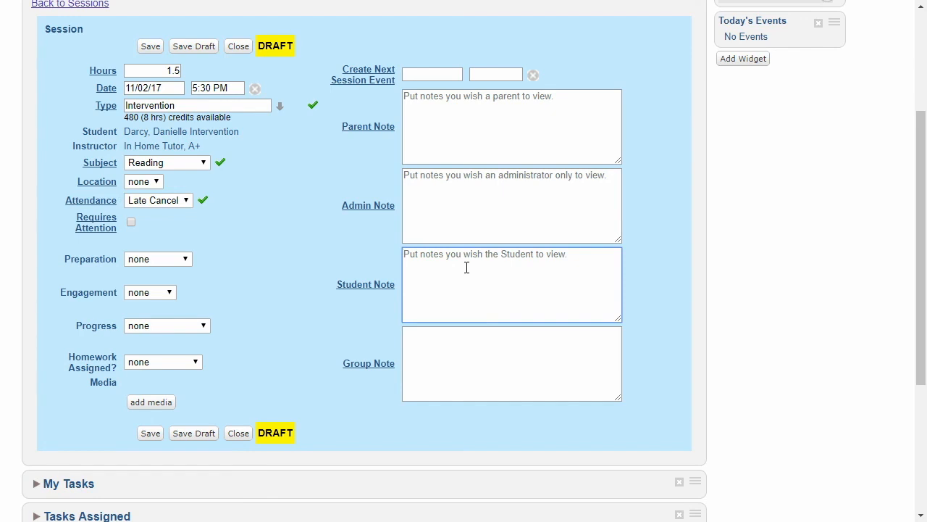
{"action": "left_click", "coordinate": [151, 47]}
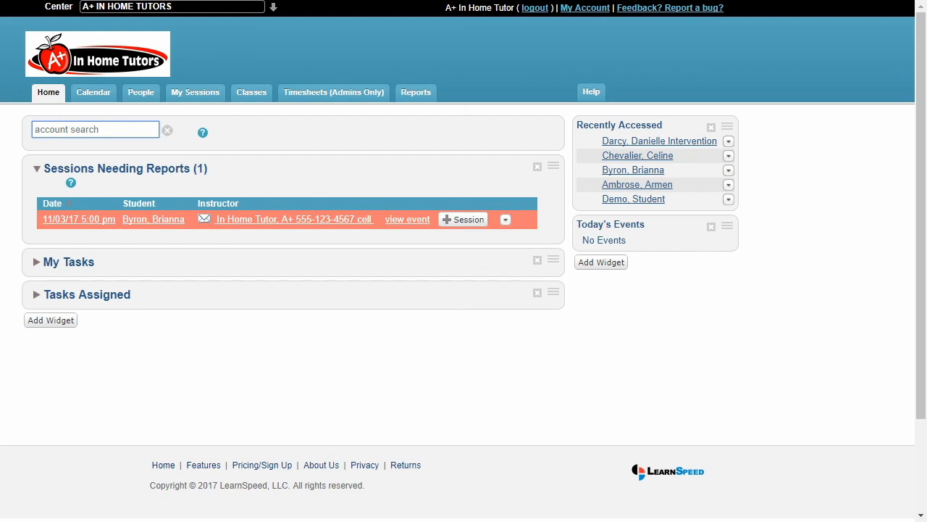
Delete the Friday, November 3, 2017 5:00–6:00 pm event from its details and return to the home page
{"action": "left_click", "coordinate": [419, 229]}
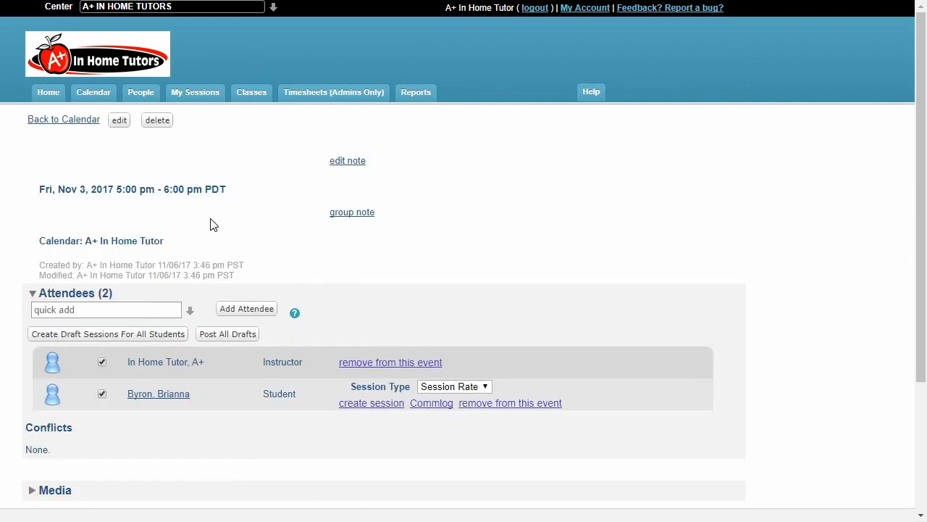
{"action": "left_click", "coordinate": [157, 123]}
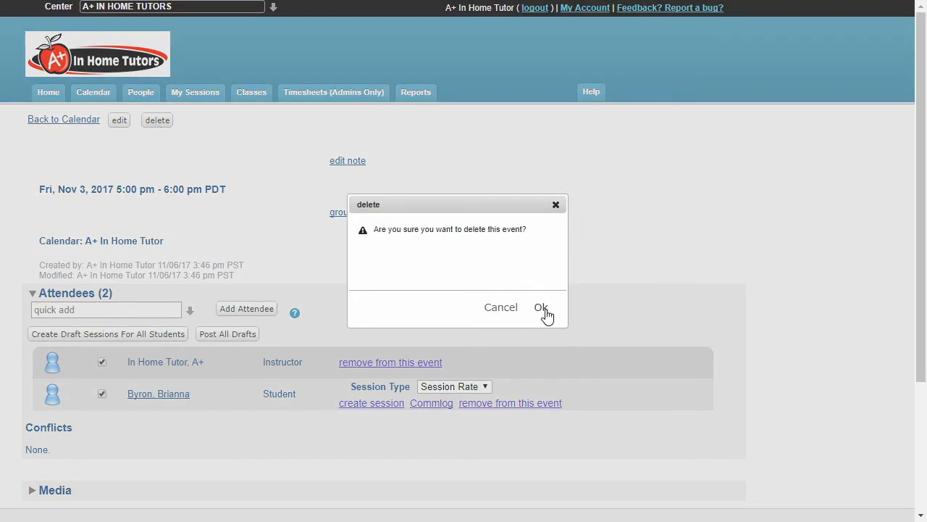
{"action": "left_click", "coordinate": [541, 308]}
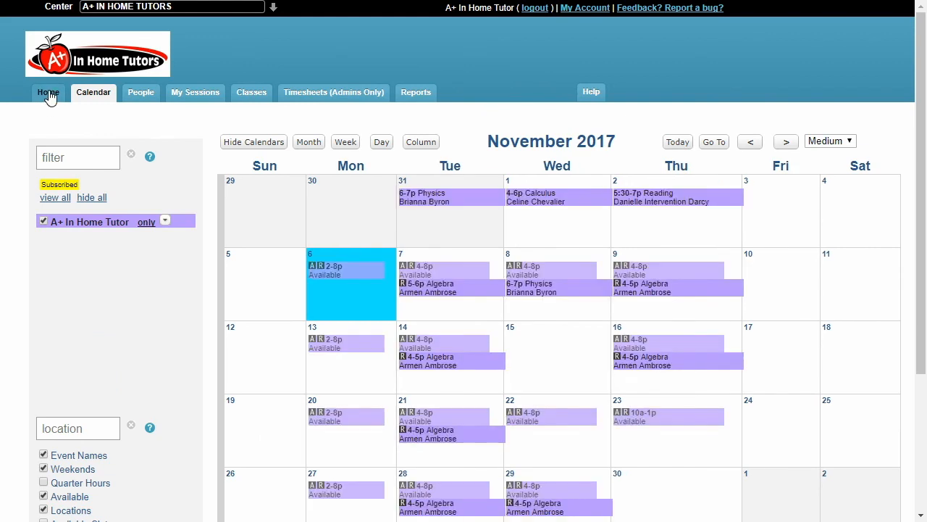
{"action": "left_click", "coordinate": [49, 94]}
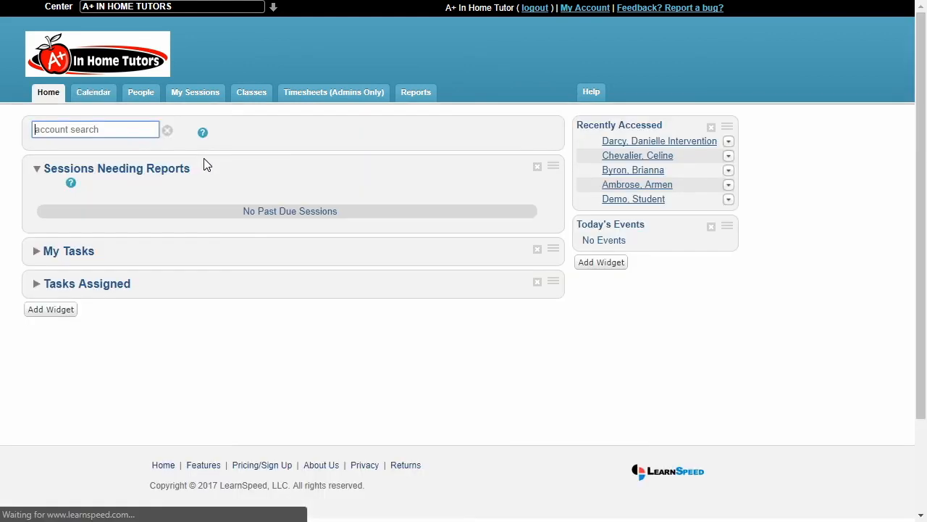